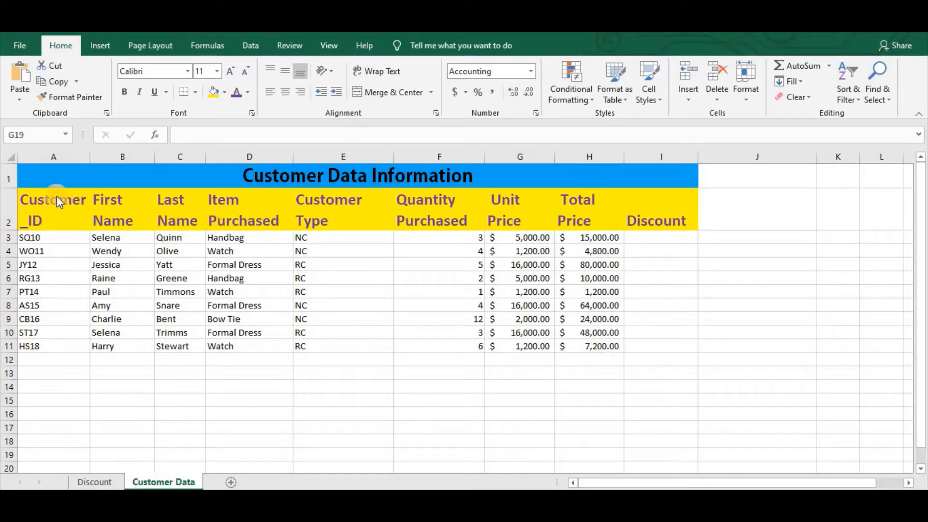
- Open a custom sort for the customer table range A2:H11, including its header row
{"action": "left_click", "coordinate": [551, 299]}
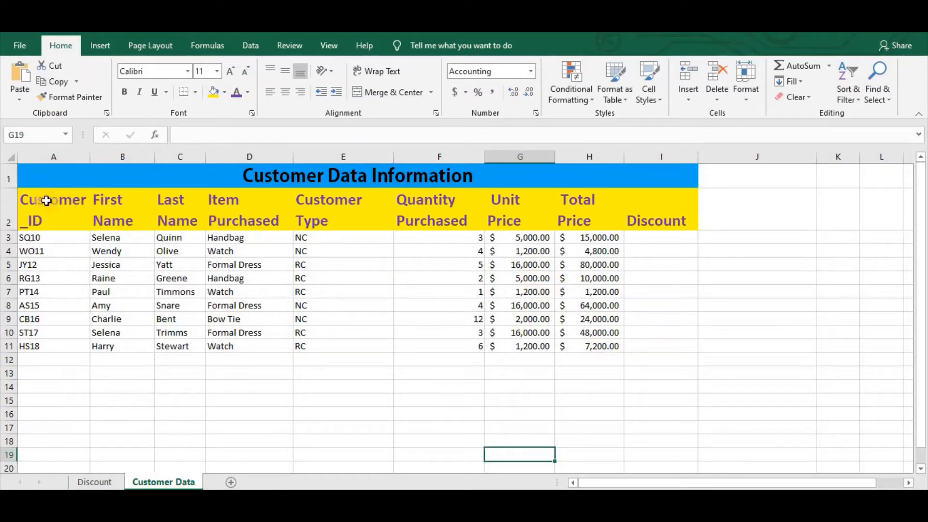
{"action": "mouse_move", "coordinate": [46, 200]}
{"action": "left_mouse_down"}
{"action": "mouse_move", "coordinate": [574, 321]}
{"action": "mouse_move", "coordinate": [564, 344]}
{"action": "left_mouse_up"}
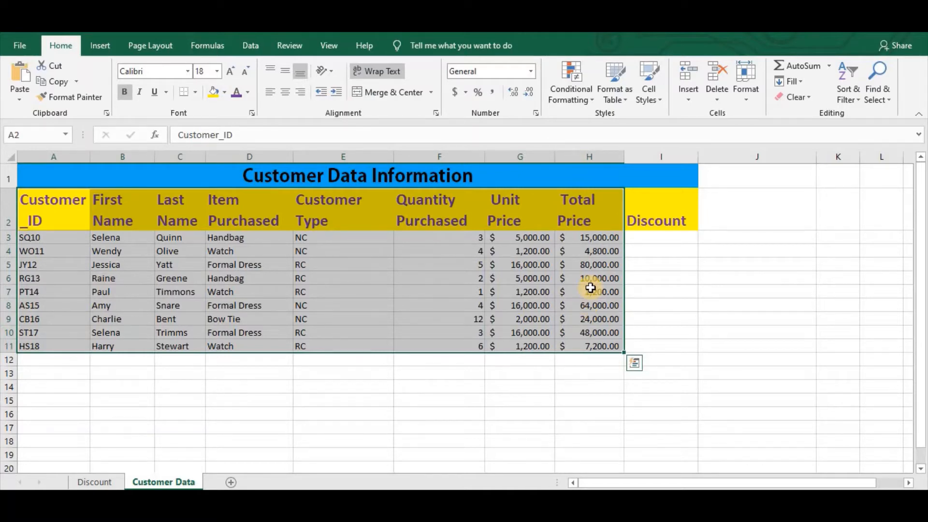
{"action": "left_click", "coordinate": [251, 47]}
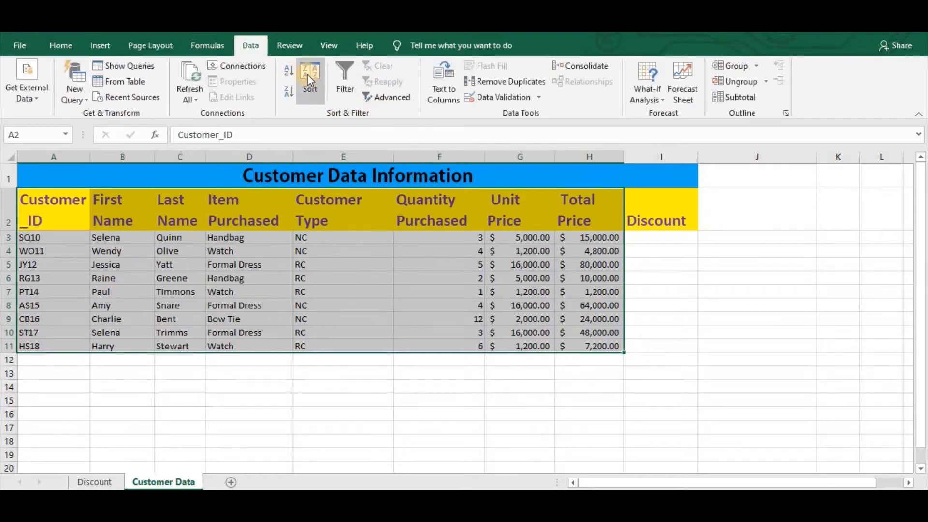
{"action": "left_click", "coordinate": [70, 45]}
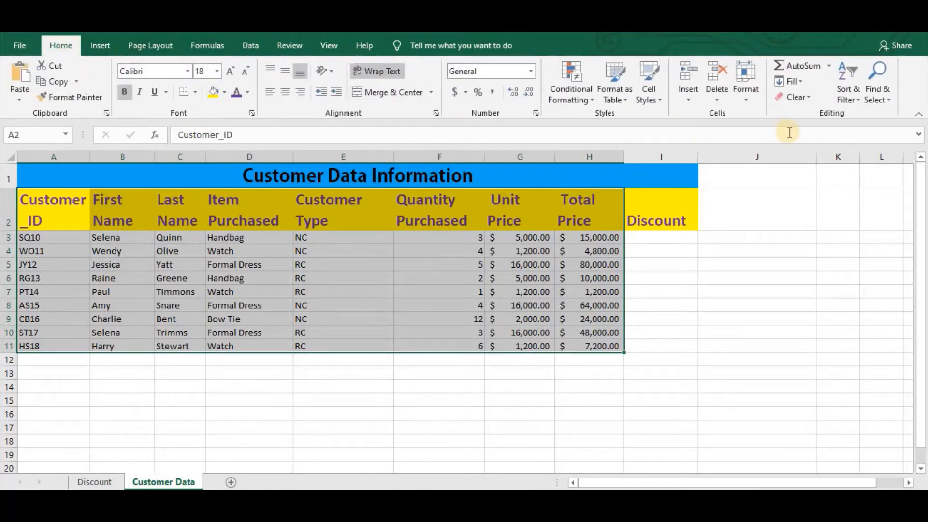
{"action": "left_click", "coordinate": [850, 100]}
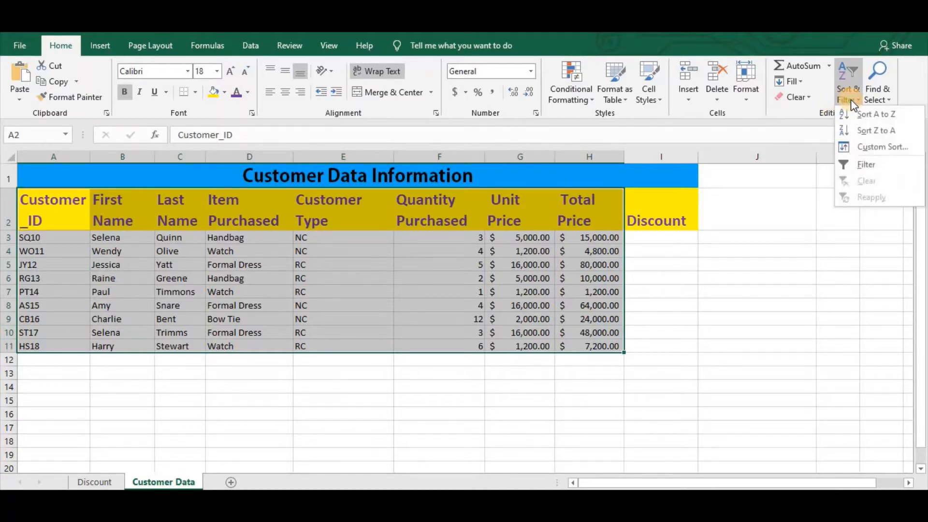
{"action": "left_click", "coordinate": [864, 146]}
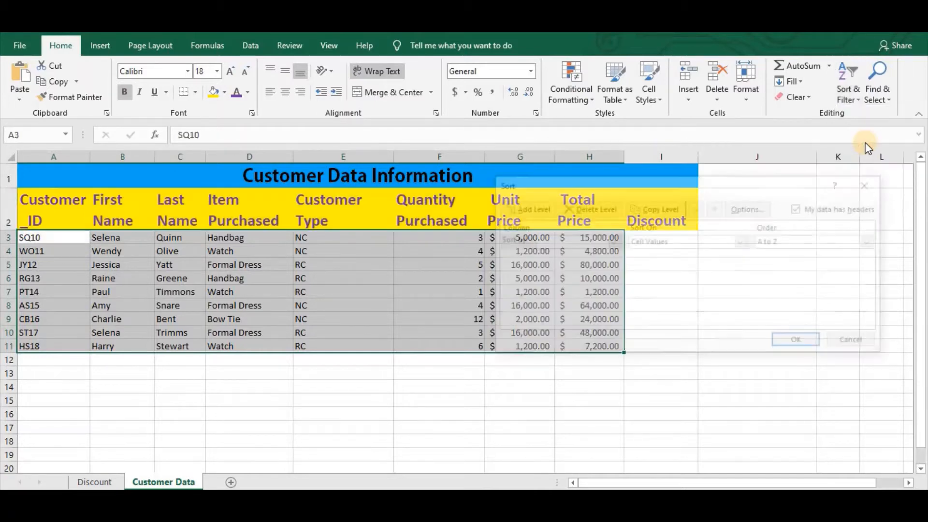
{"action": "left_click_drag", "start_coordinate": [742, 182], "coordinate": [644, 163]}
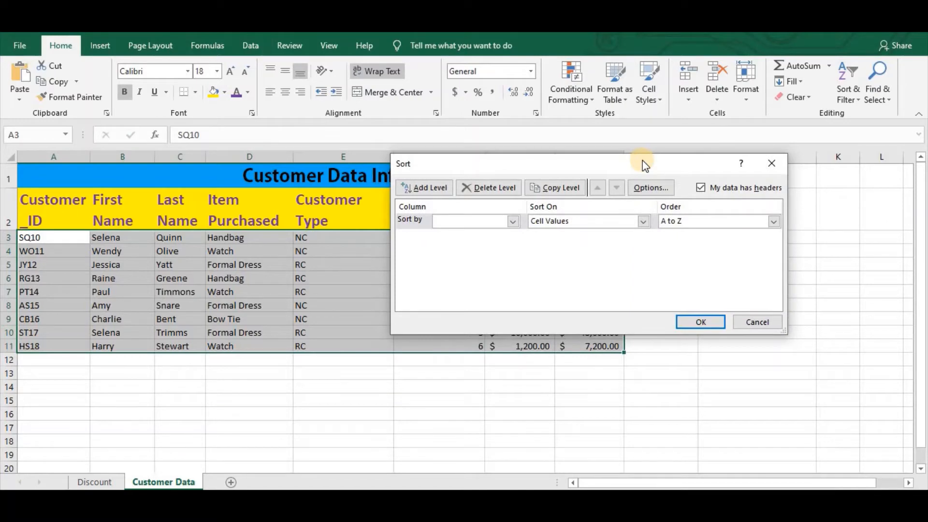
{"action": "left_click_drag", "start_coordinate": [613, 161], "coordinate": [610, 158]}
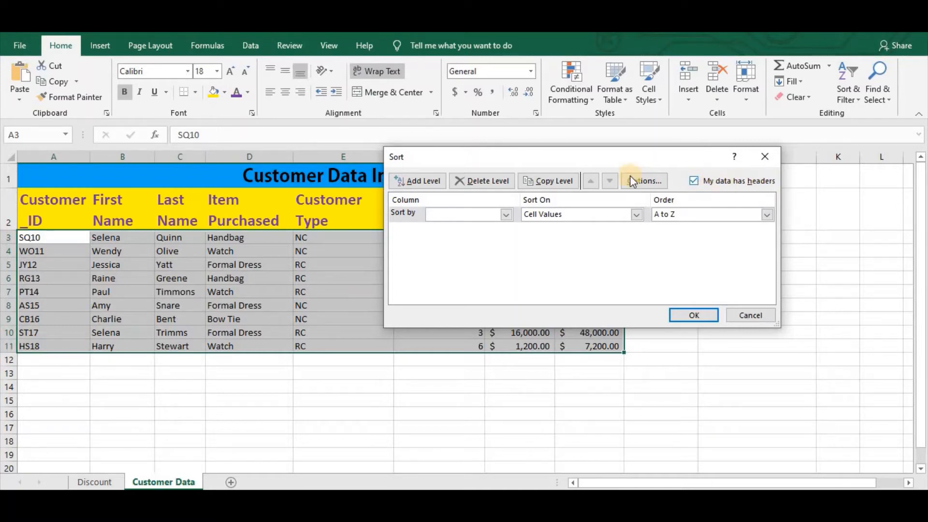
{"action": "left_click", "coordinate": [421, 209]}
{"action": "left_click", "coordinate": [693, 180]}
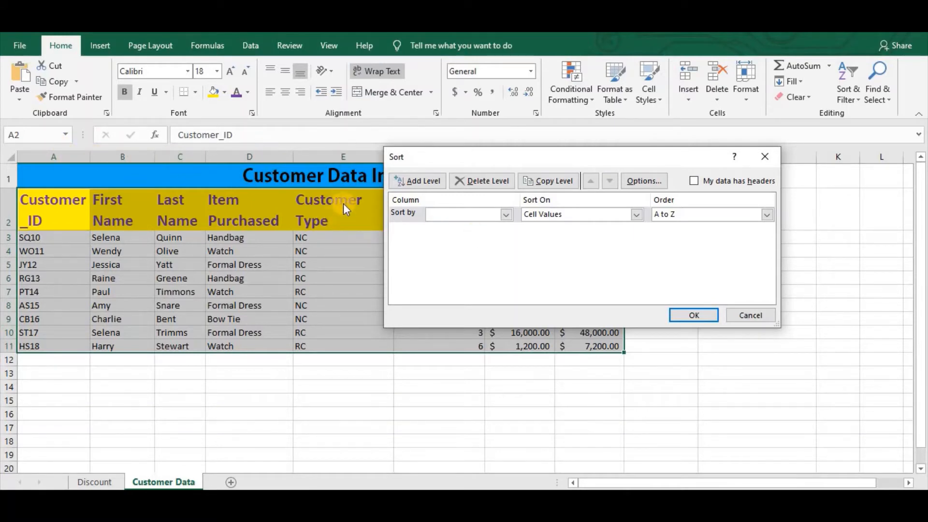
{"action": "left_click", "coordinate": [511, 220]}
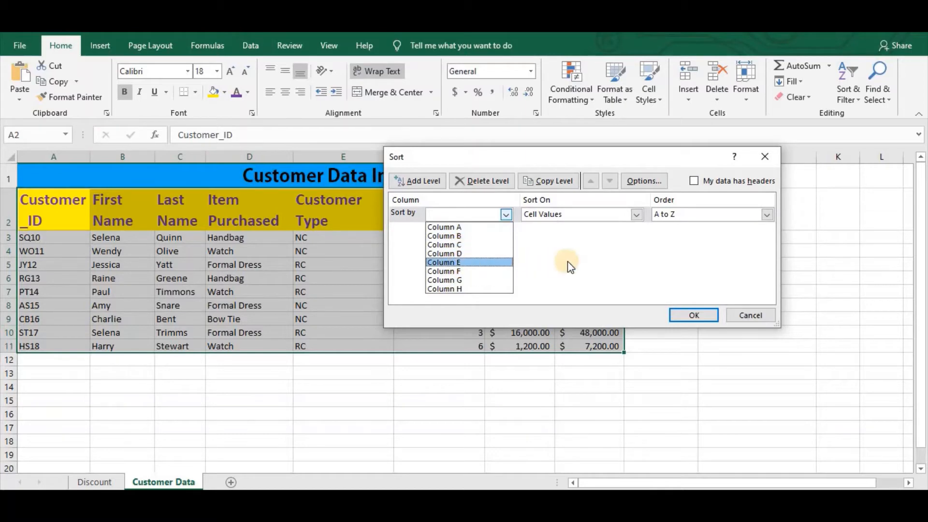
{"action": "left_click", "coordinate": [593, 262]}
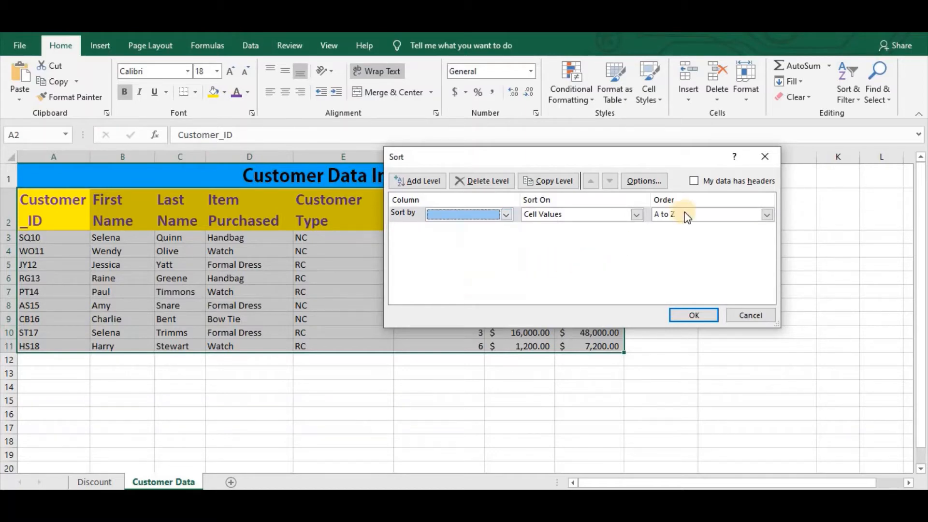
{"action": "left_click", "coordinate": [692, 181]}
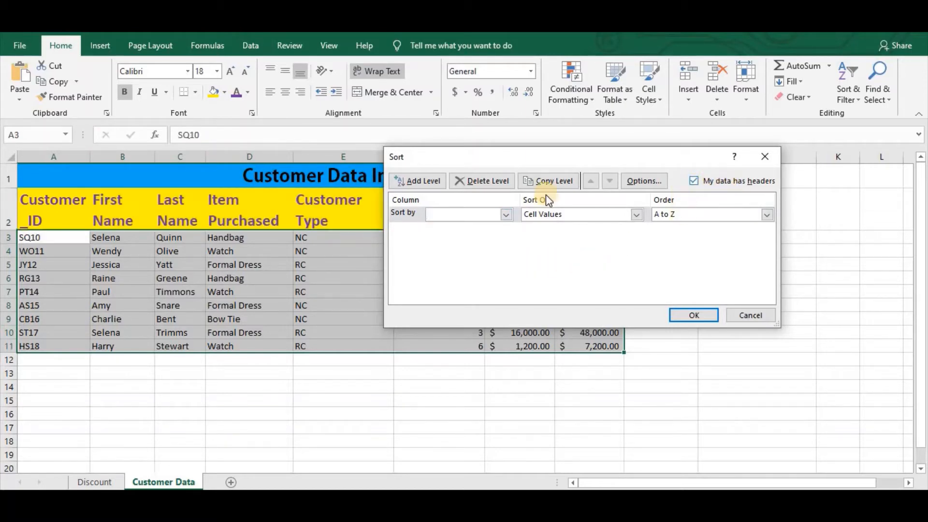
- Set Customer Type as the first sort level and move the Sort dialog off the Quantity Purchased column
{"action": "left_click", "coordinate": [506, 214]}
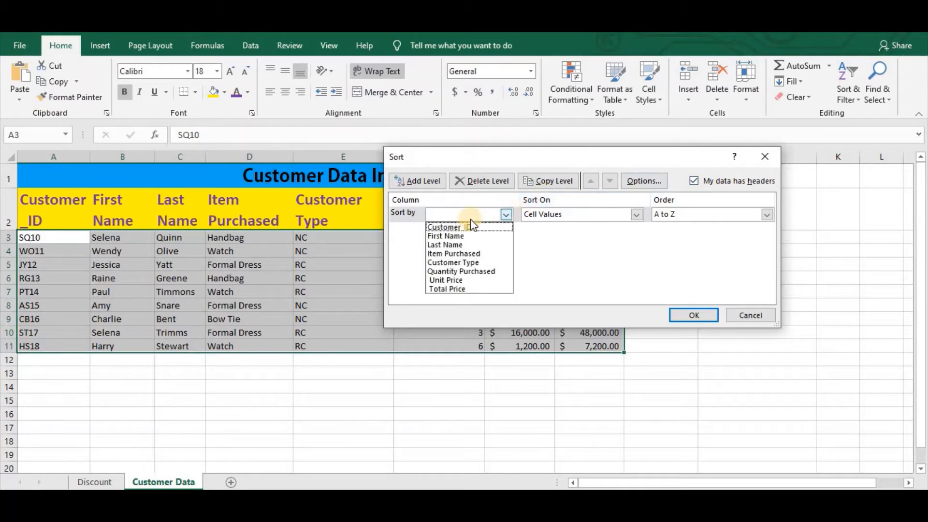
{"action": "left_click", "coordinate": [459, 263]}
{"action": "left_click_drag", "start_coordinate": [472, 160], "coordinate": [597, 146]}
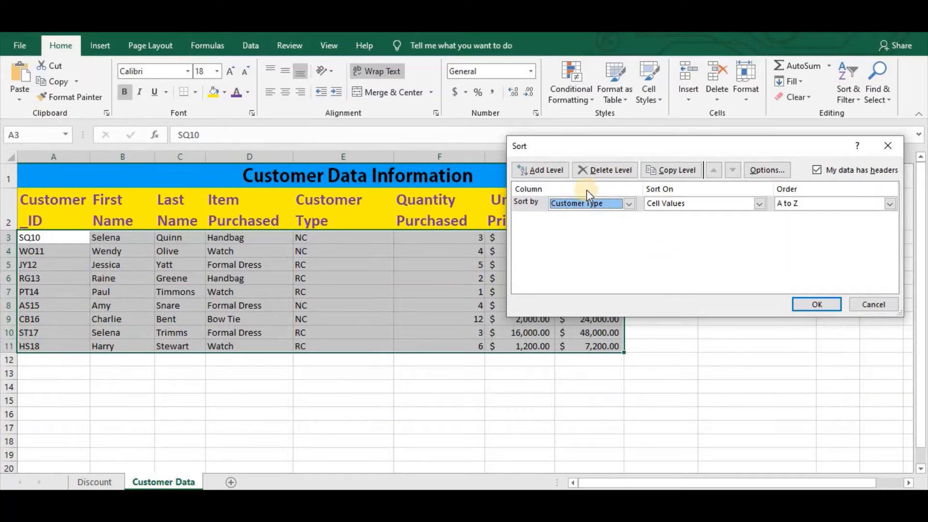
- Add a second sort level on Quantity Purchased, ordered largest to smallest
{"action": "left_click", "coordinate": [551, 167]}
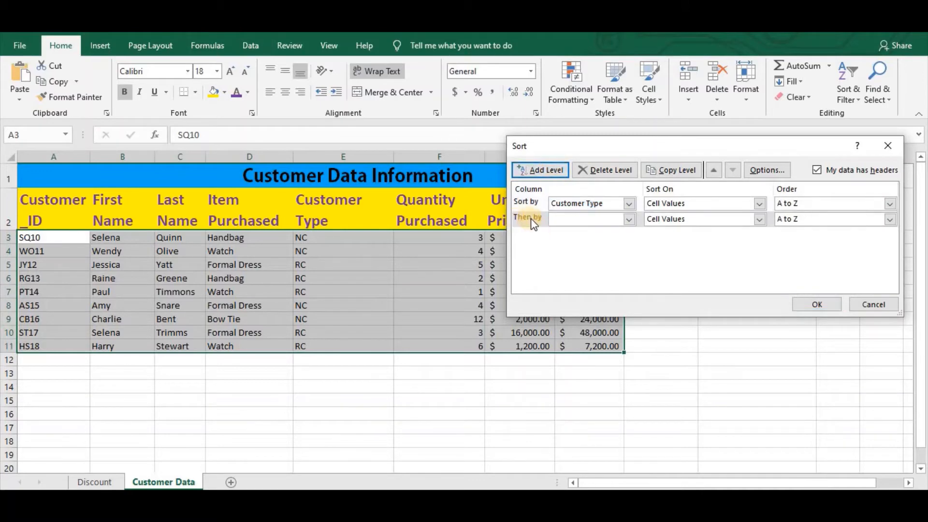
{"action": "left_click", "coordinate": [629, 222]}
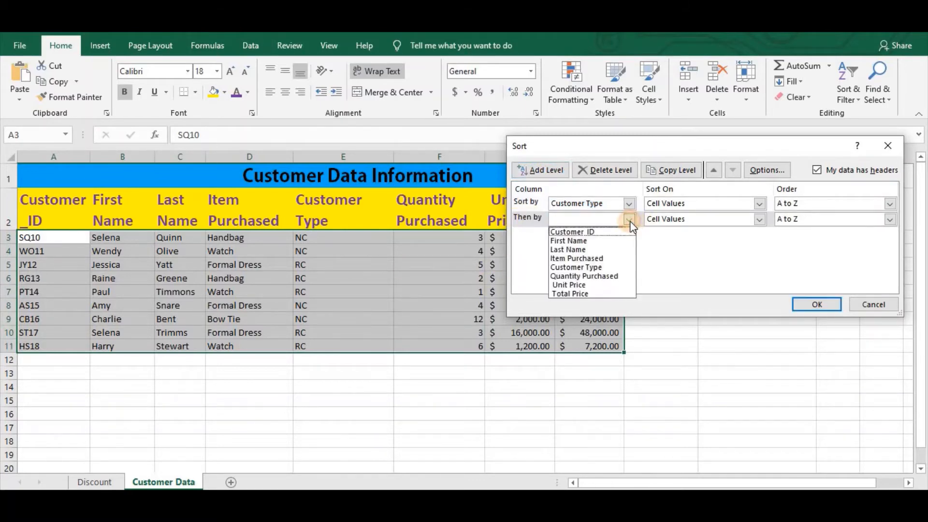
{"action": "left_click", "coordinate": [591, 276]}
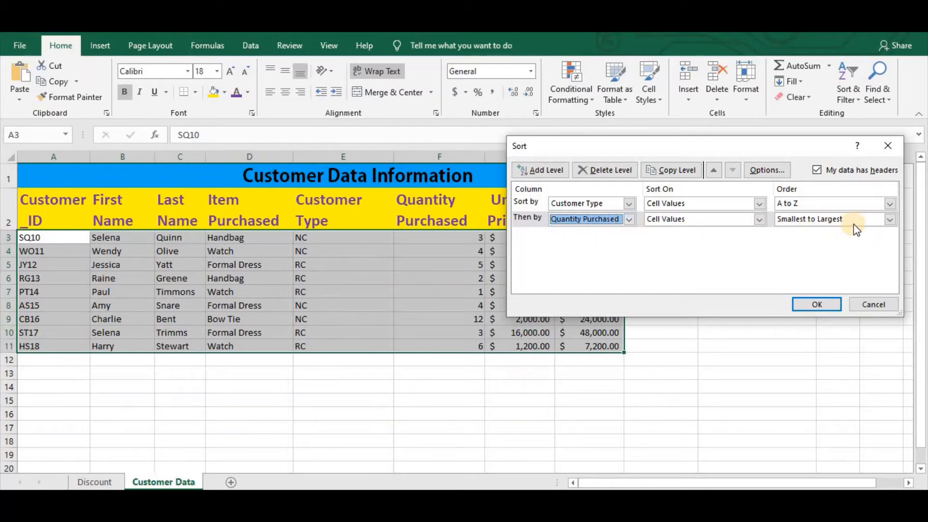
{"action": "left_click", "coordinate": [890, 220]}
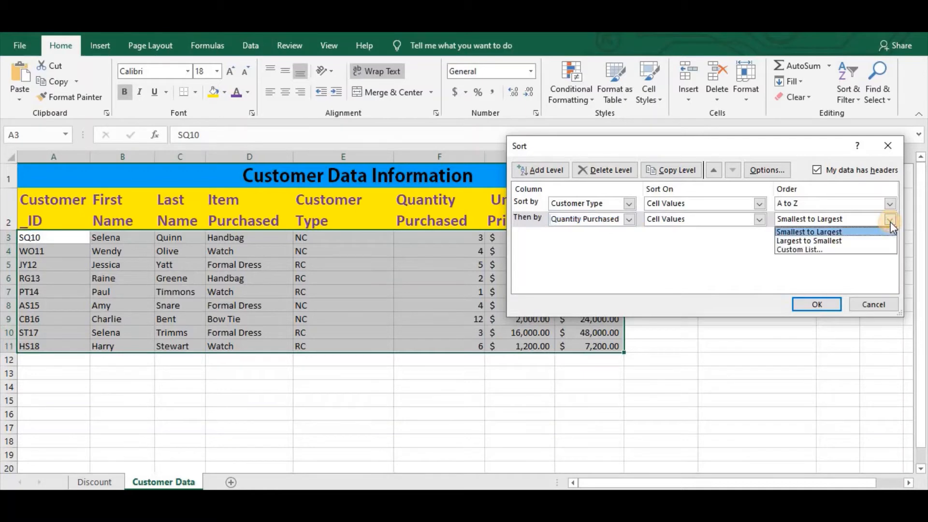
{"action": "left_click", "coordinate": [793, 241]}
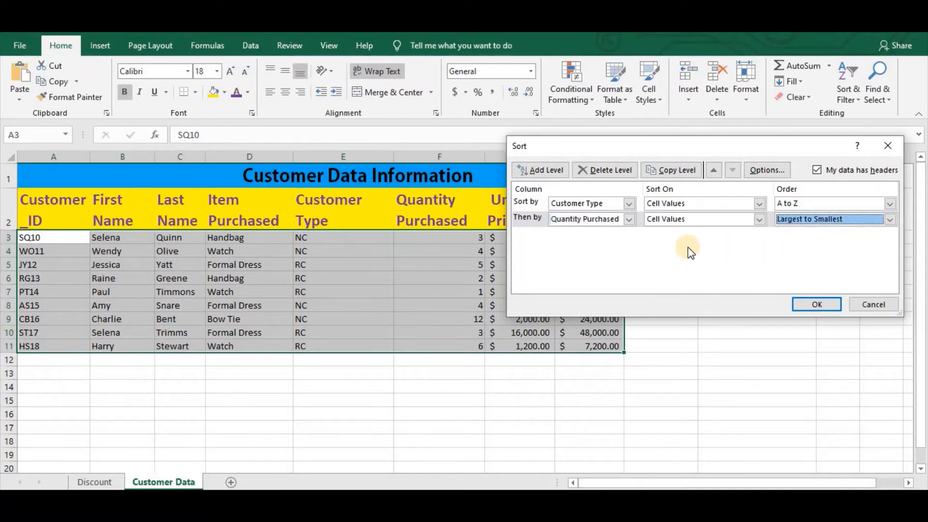
- Add a third sort level on Last Name and apply the sort to the customer table
{"action": "left_click", "coordinate": [537, 164]}
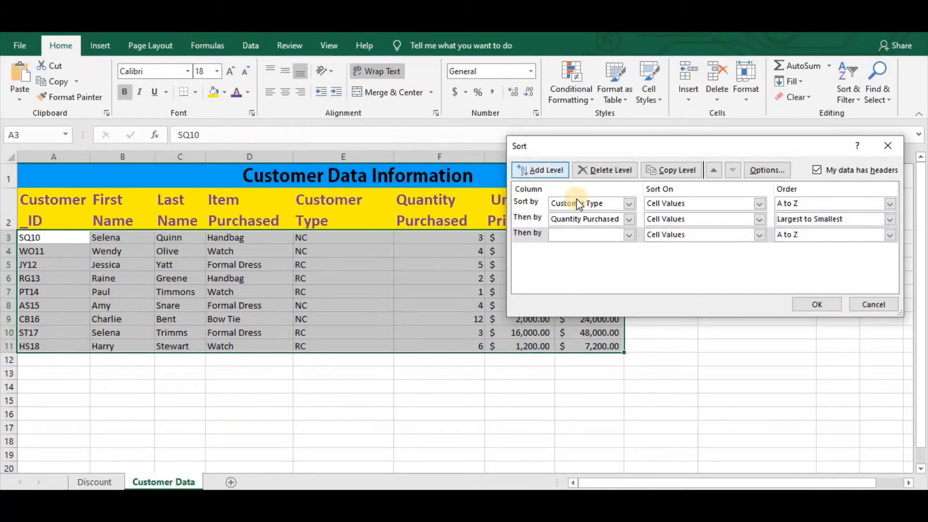
{"action": "left_click", "coordinate": [628, 235]}
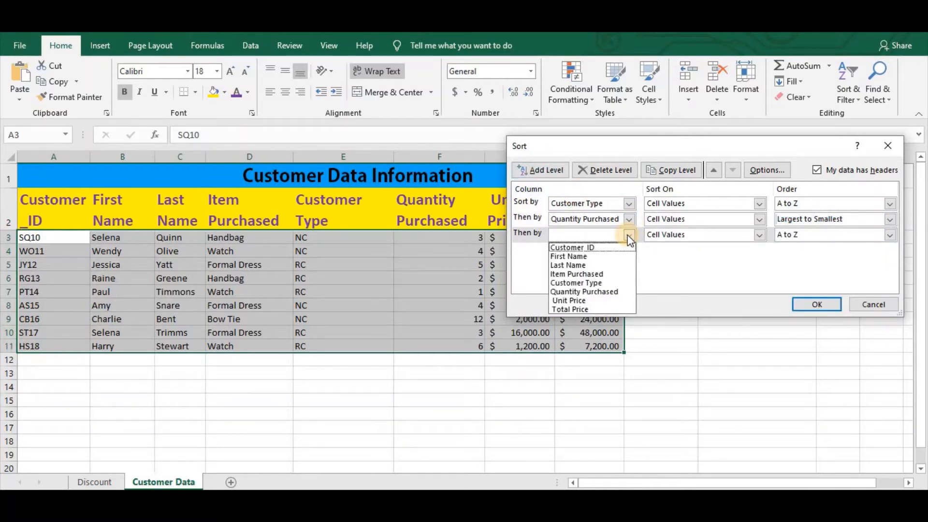
{"action": "left_click", "coordinate": [577, 264]}
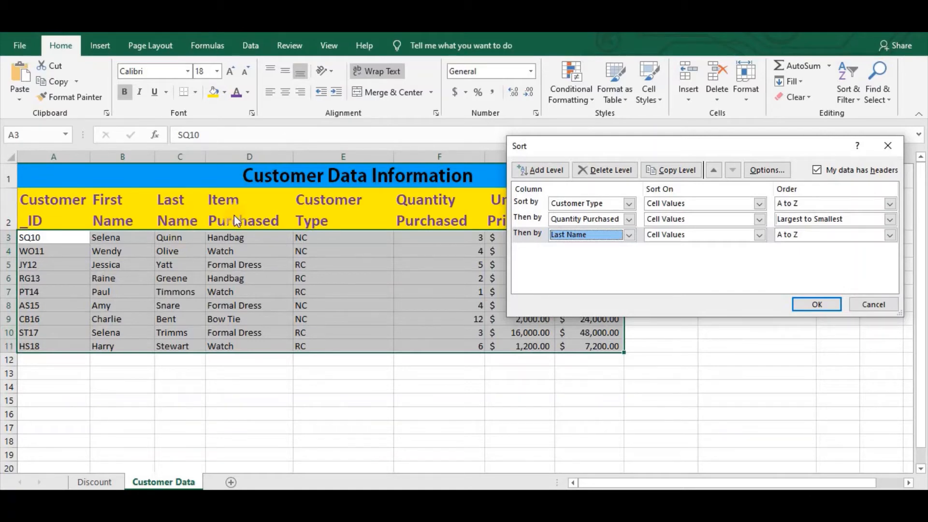
{"action": "left_click", "coordinate": [812, 302]}
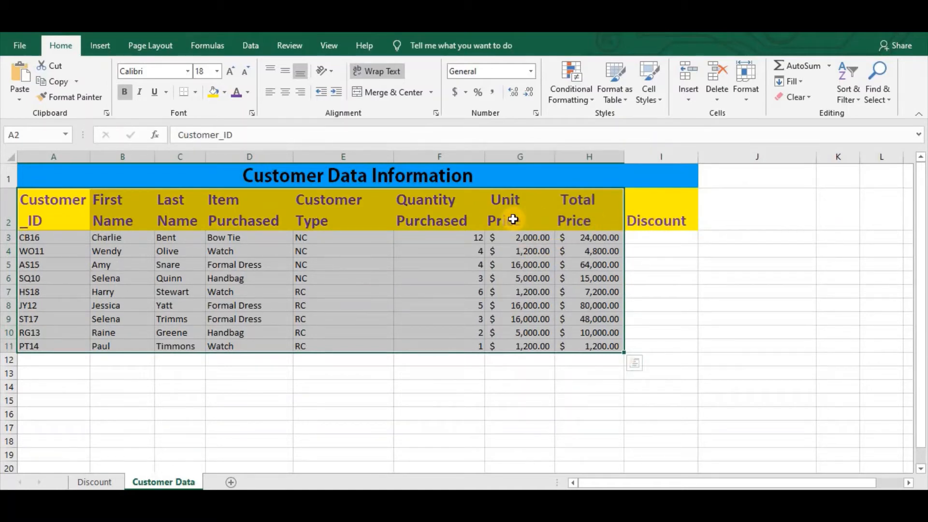
{"action": "left_click", "coordinate": [382, 248]}
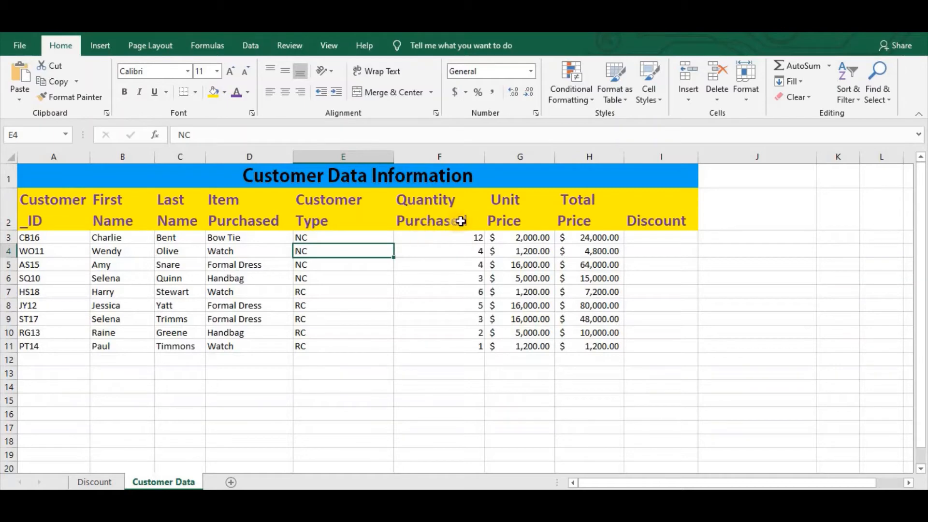
{"action": "left_click", "coordinate": [474, 251]}
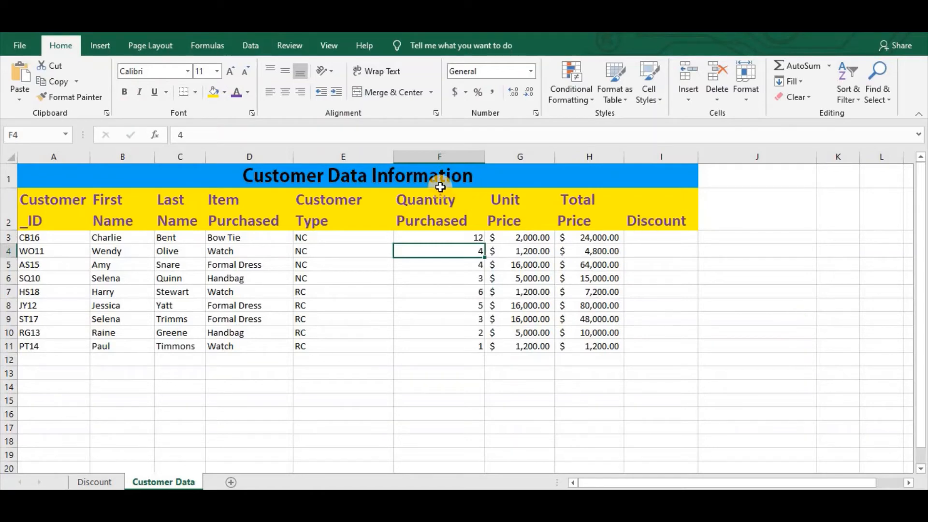
- Rename the Customer Type header in cell E2 to "Customer Code"
{"action": "left_click", "coordinate": [349, 224]}
{"action": "double_click", "coordinate": [349, 224]}
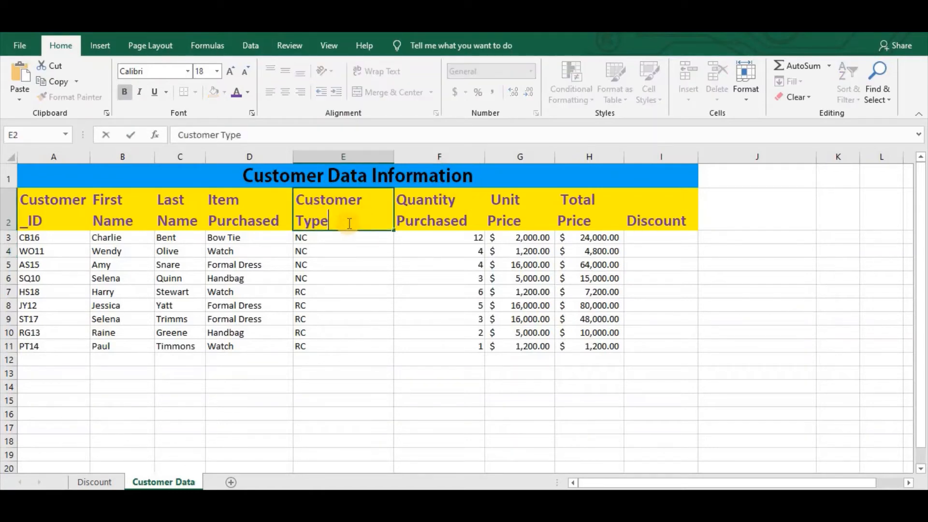
{"action": "key", "text": "BackSpace"}
{"action": "key", "text": "BackSpace"}
{"action": "key", "text": "BackSpace"}
{"action": "key", "text": "BackSpace"}
{"action": "type", "text": "Code"}
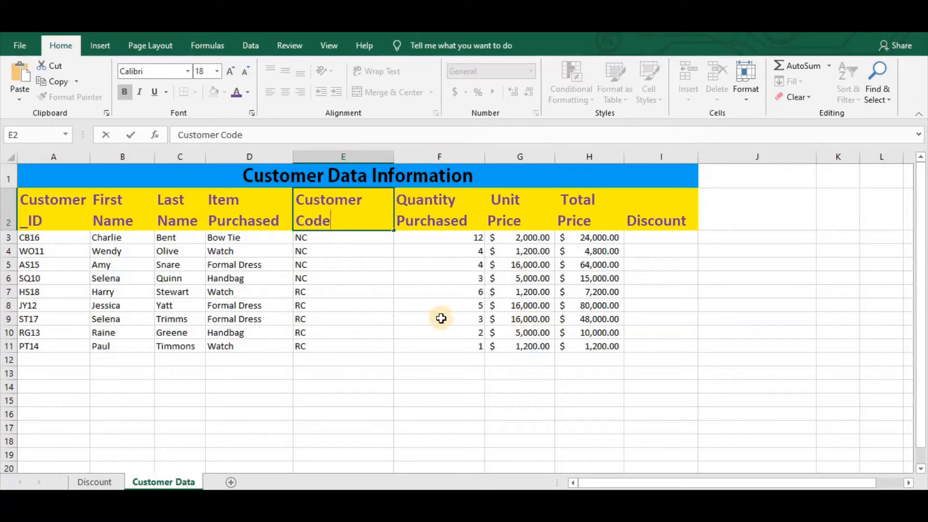
- Insert a new column before Quantity Purchased and give it the header "Customer Type" in cell F2
{"action": "left_click", "coordinate": [433, 153]}
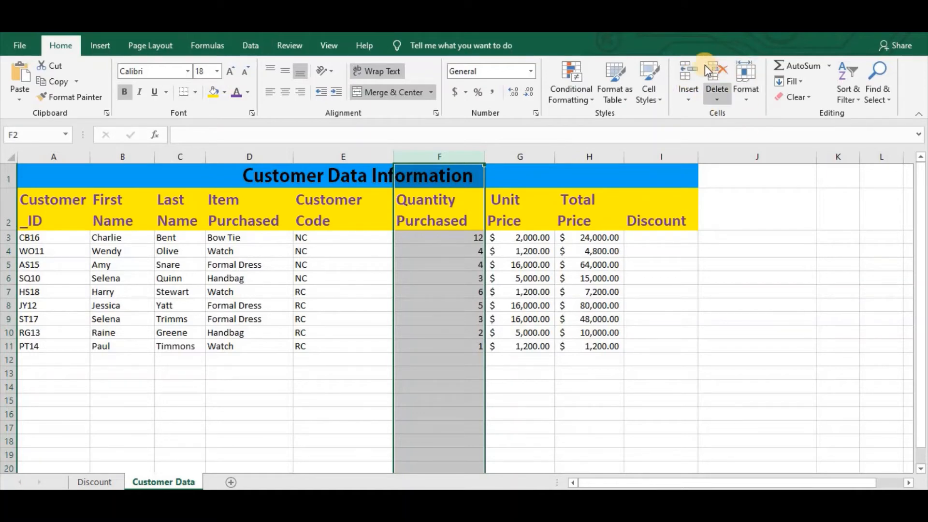
{"action": "left_click", "coordinate": [684, 68]}
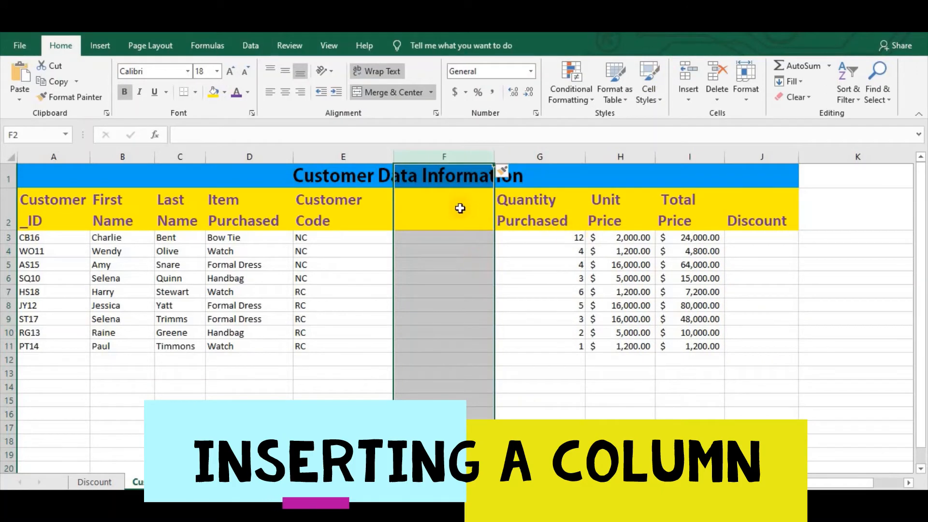
{"action": "left_click", "coordinate": [423, 212]}
{"action": "type", "text": "C"}
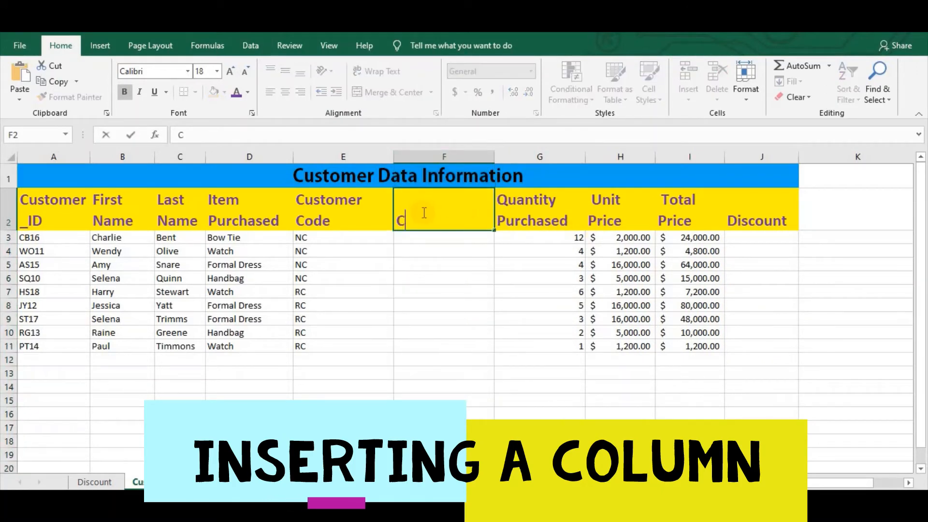
{"action": "type", "text": "ustomer Type"}
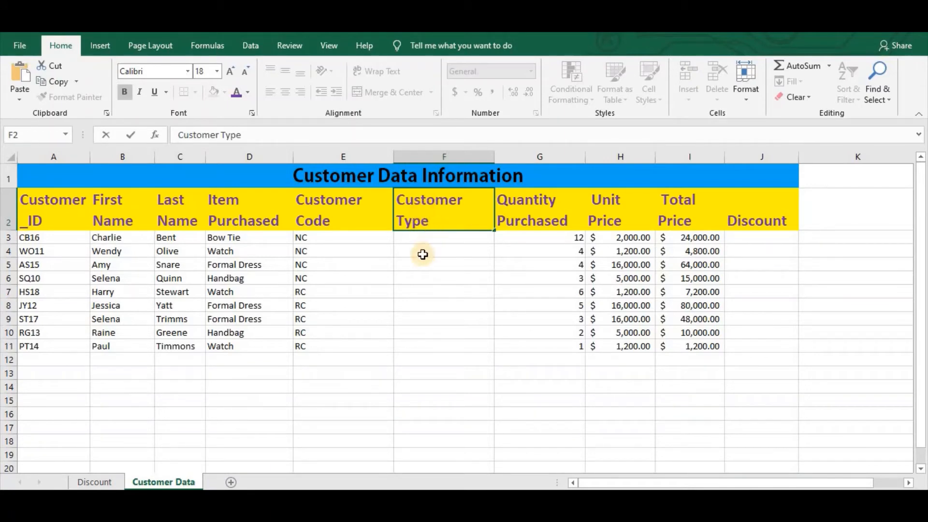
- Enter the formula =IF(E3="NC","New Customers","Returning Customers") in cell F3
{"action": "left_click", "coordinate": [419, 239]}
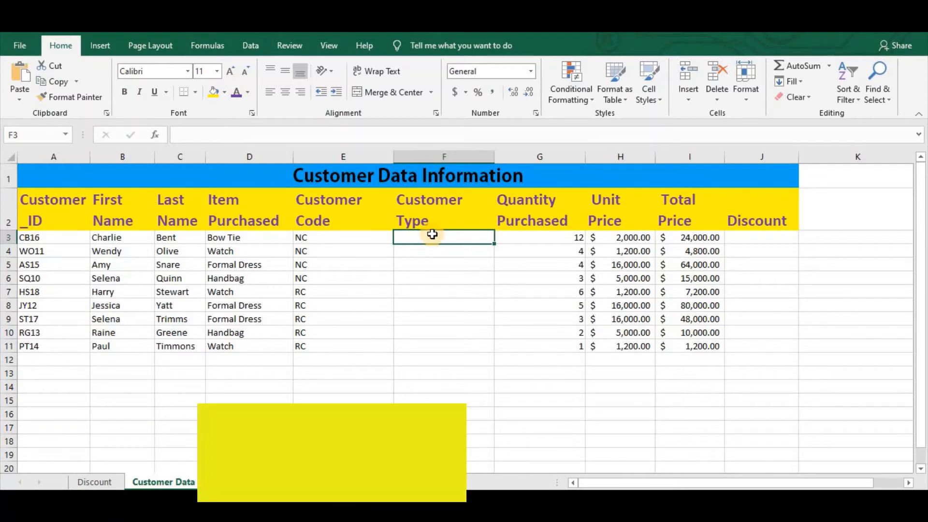
{"action": "type", "text": "="}
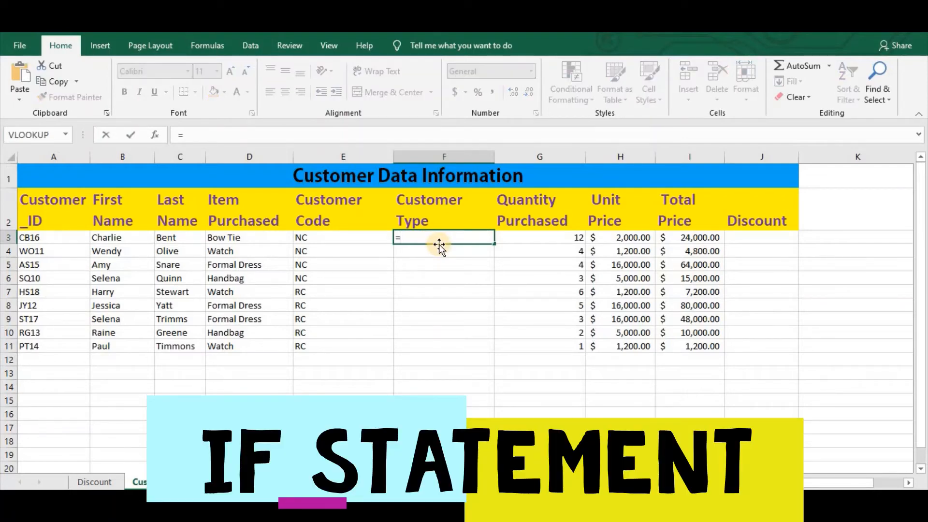
{"action": "type", "text": "if("}
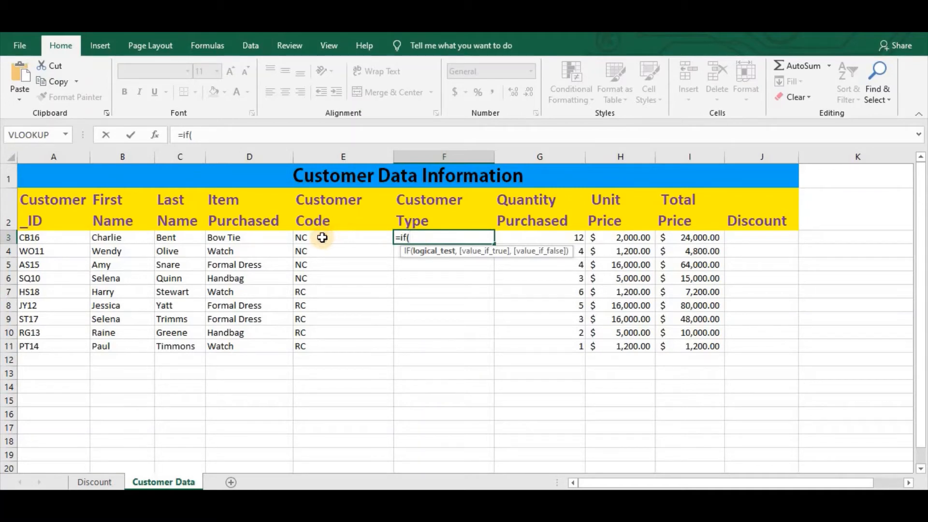
{"action": "left_click", "coordinate": [322, 237]}
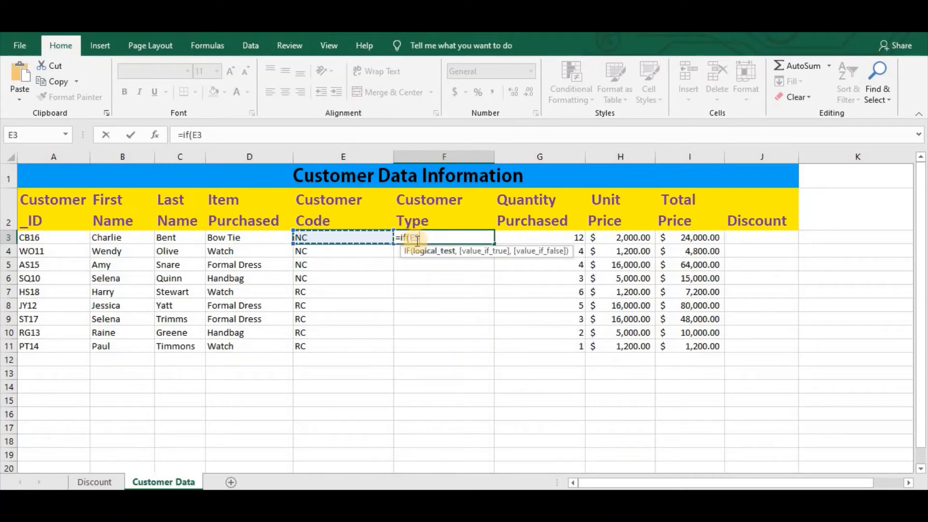
{"action": "type", "text": "="}
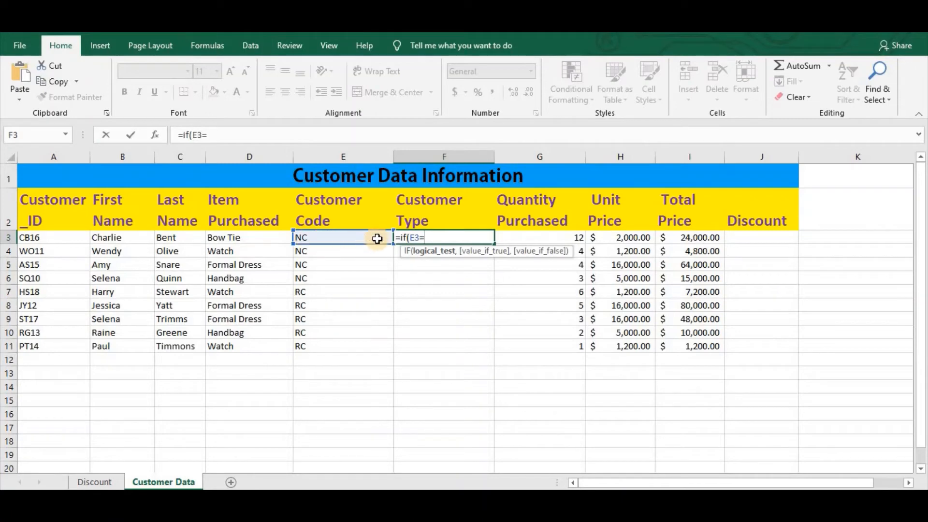
{"action": "type", "text": "\"NC\""}
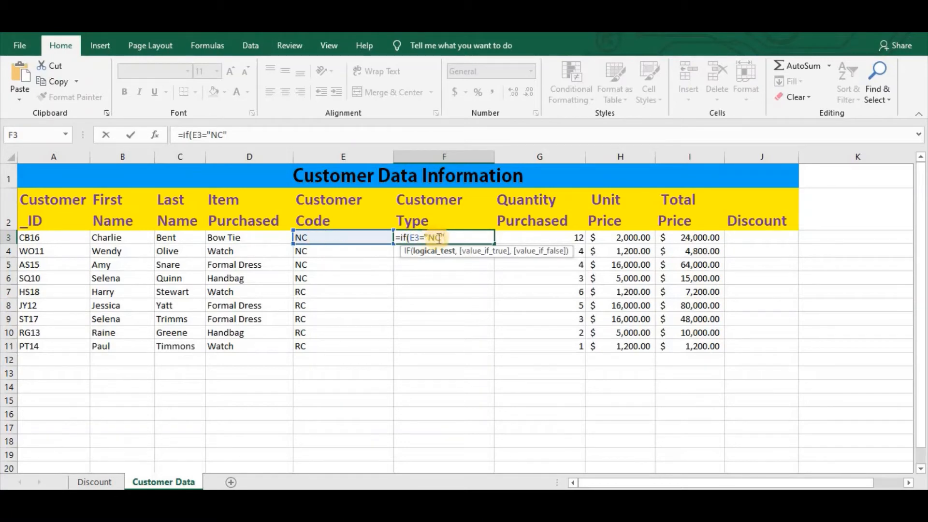
{"action": "type", "text": ","}
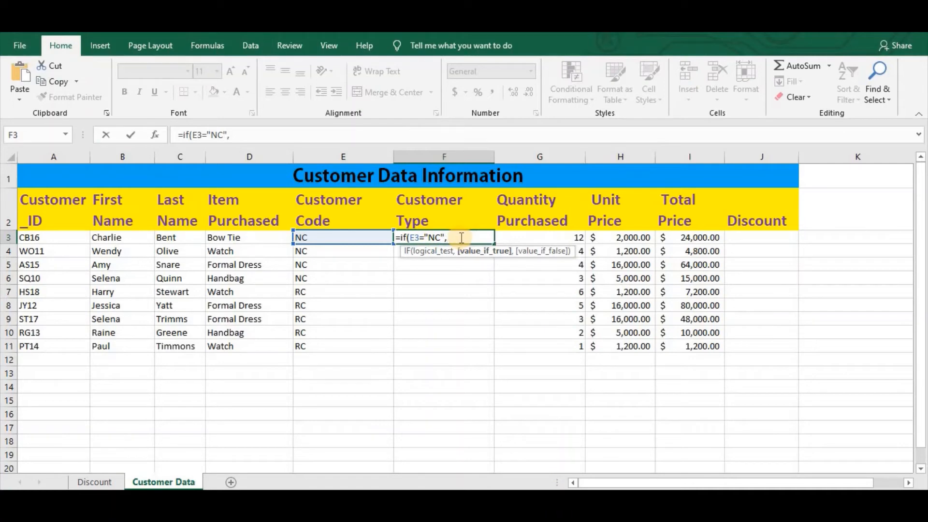
{"action": "type", "text": "\"New Customers\""}
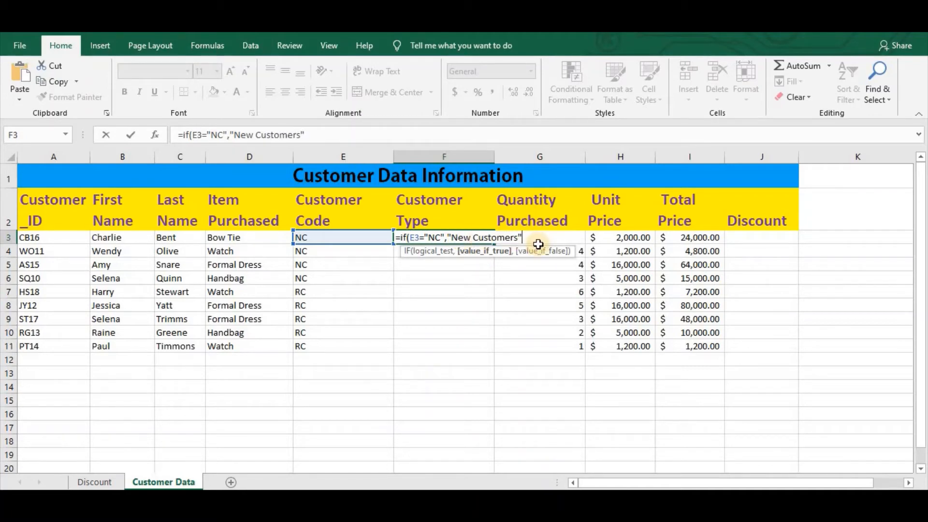
{"action": "type", "text": ","}
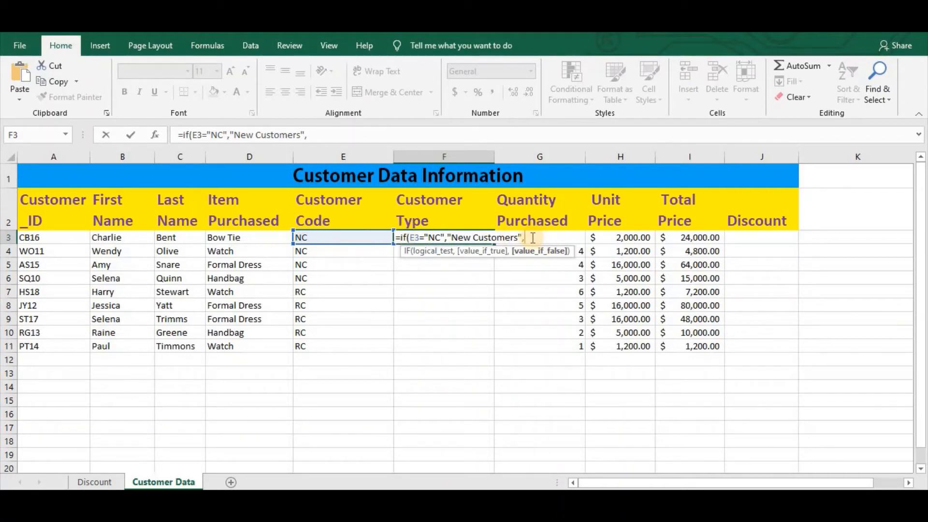
{"action": "type", "text": "Returning C"}
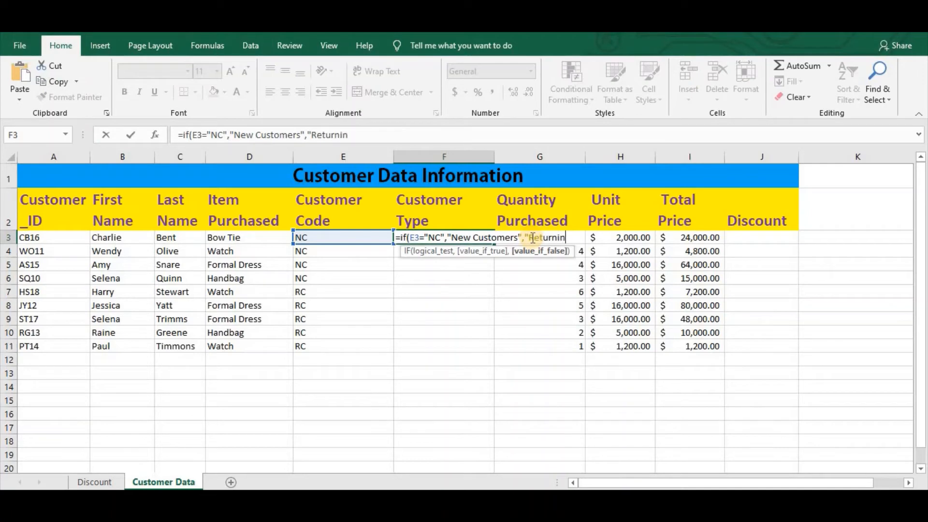
{"action": "type", "text": "mers"}
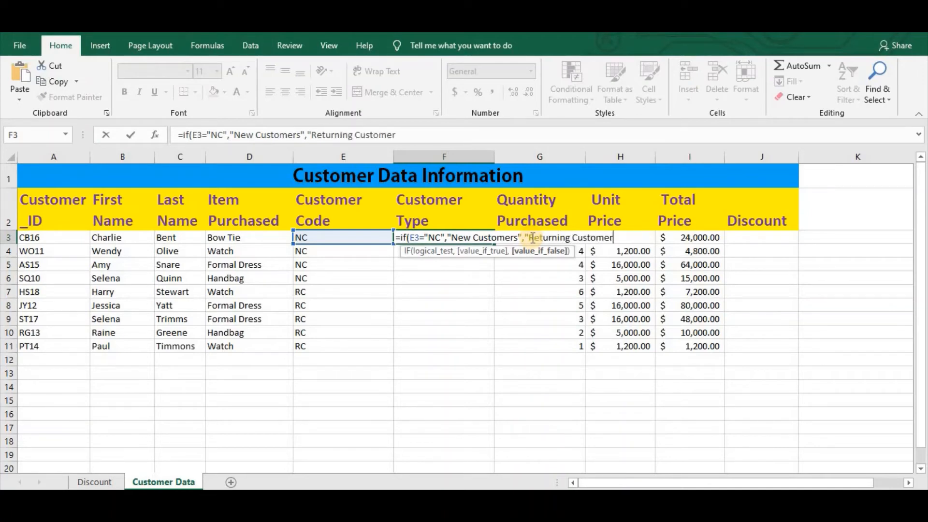
{"action": "type", "text": "\")"}
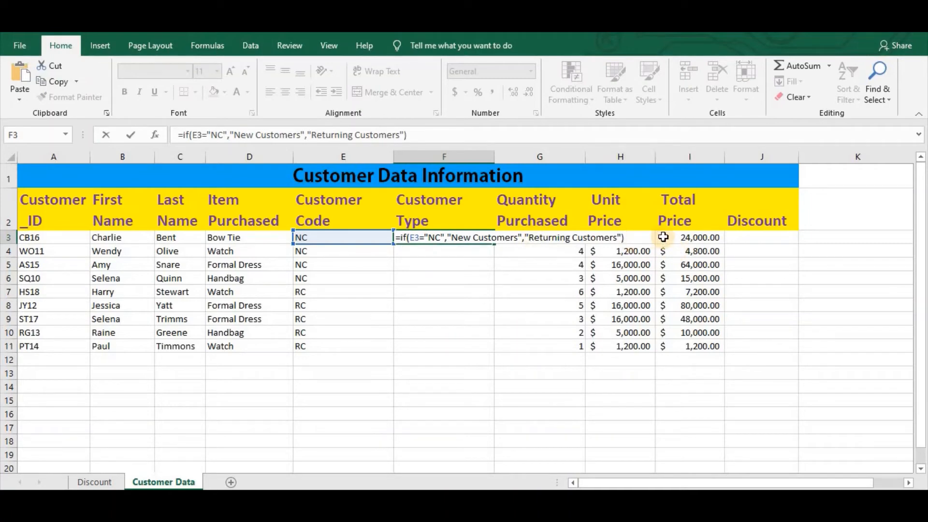
{"action": "key", "text": "Return"}
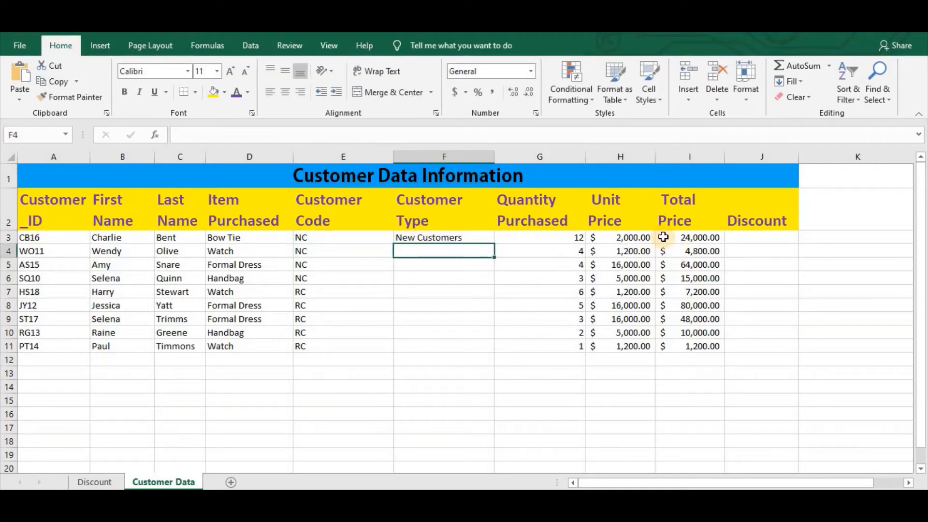
- Fill the IF formula from F3 down through F11 and inspect the formulas in F3 and F7
{"action": "left_click", "coordinate": [451, 236]}
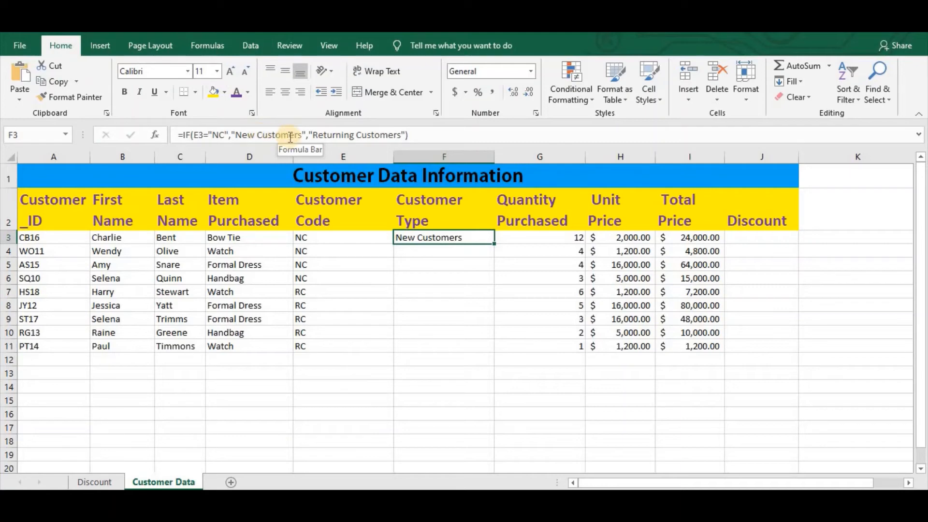
{"action": "left_click", "coordinate": [480, 273]}
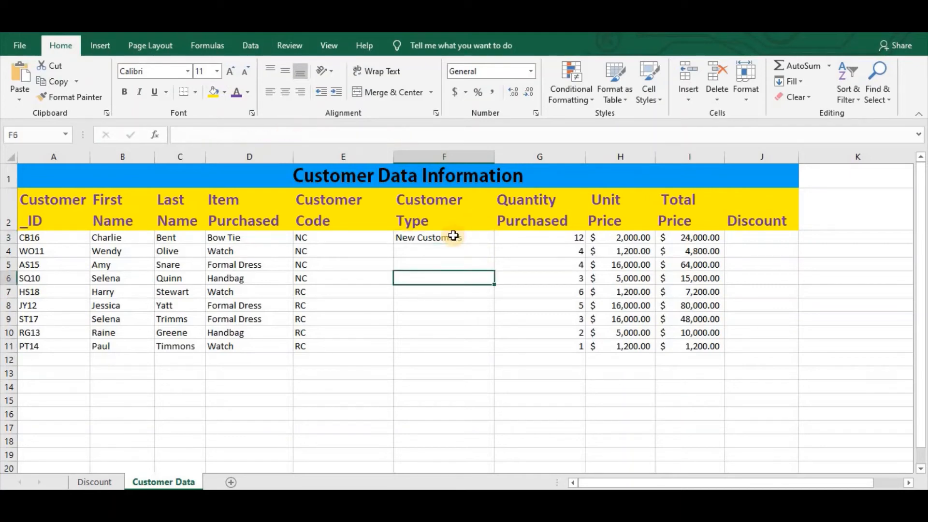
{"action": "left_click", "coordinate": [454, 236]}
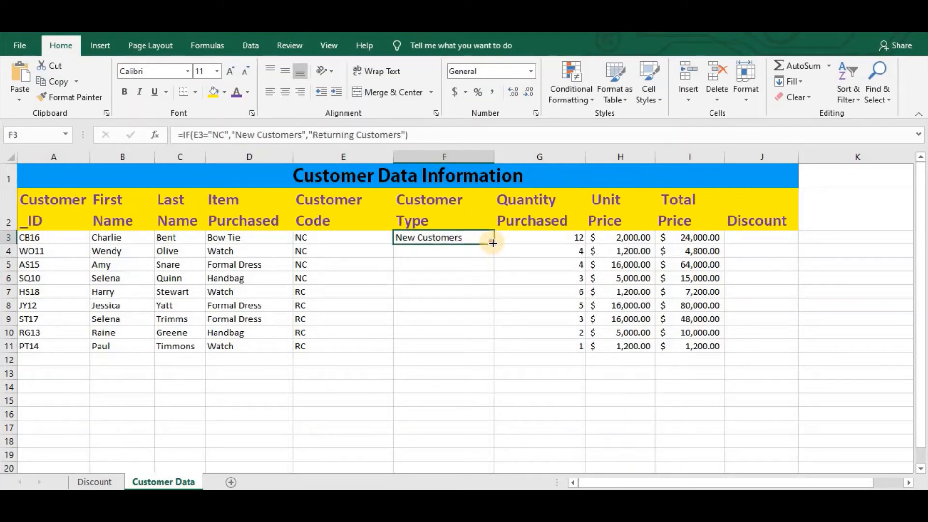
{"action": "left_click_drag", "start_coordinate": [492, 243], "coordinate": [485, 351]}
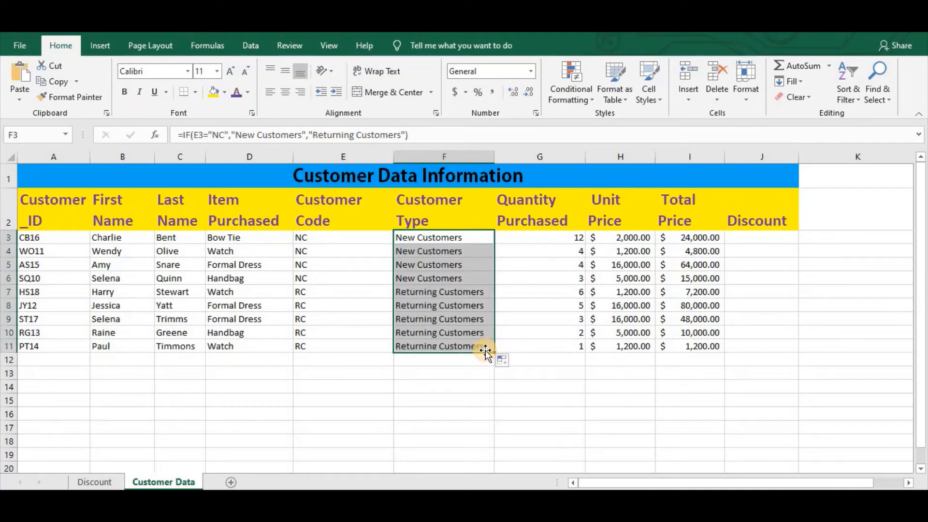
{"action": "left_click", "coordinate": [448, 238]}
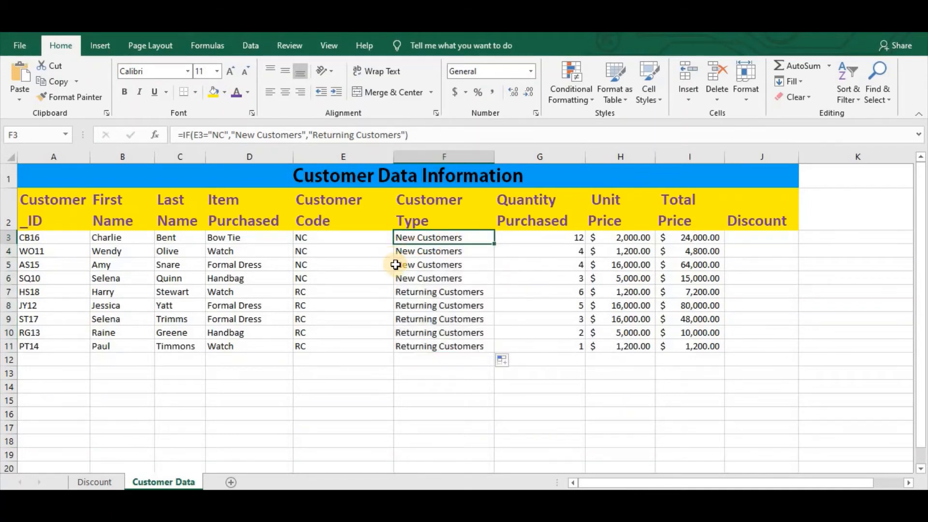
{"action": "left_click", "coordinate": [428, 292]}
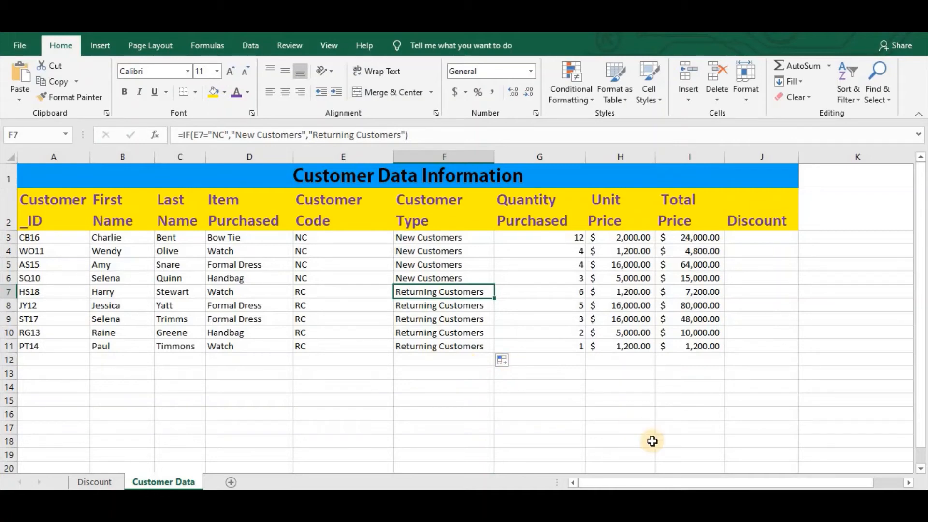
- Enter the formula =SUMIFS(H3:H11,E3:E11,"NC") in cell H13 to total the unit prices of new customers
{"action": "left_click", "coordinate": [618, 483]}
{"action": "left_click_drag", "start_coordinate": [618, 482], "coordinate": [650, 483]}
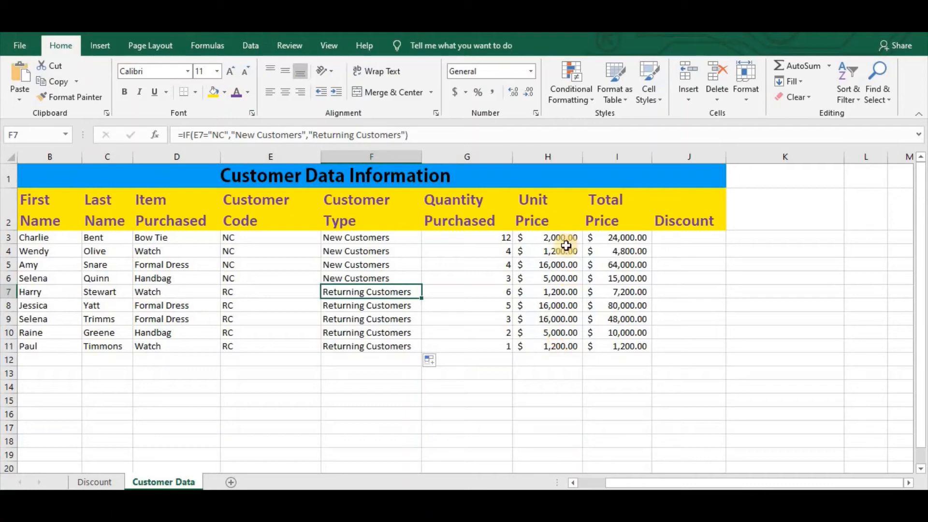
{"action": "left_click", "coordinate": [525, 374]}
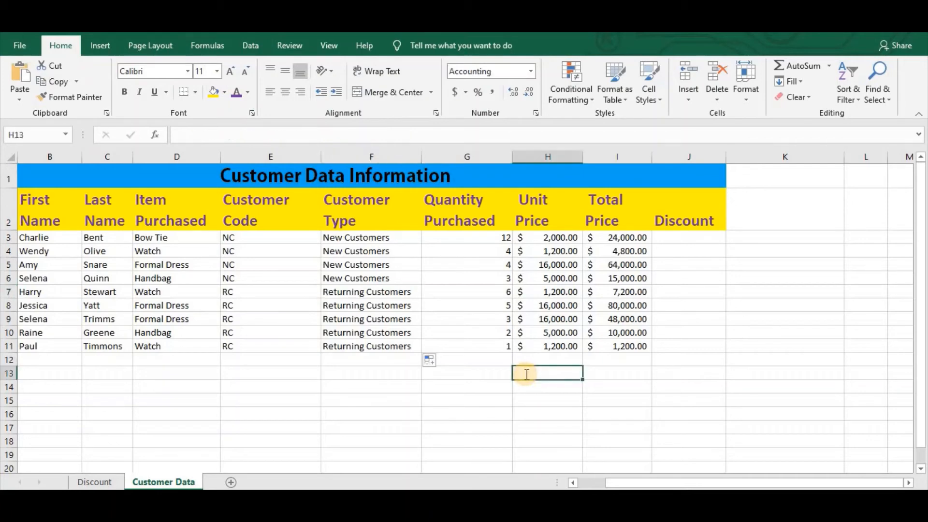
{"action": "type", "text": "=sumif"}
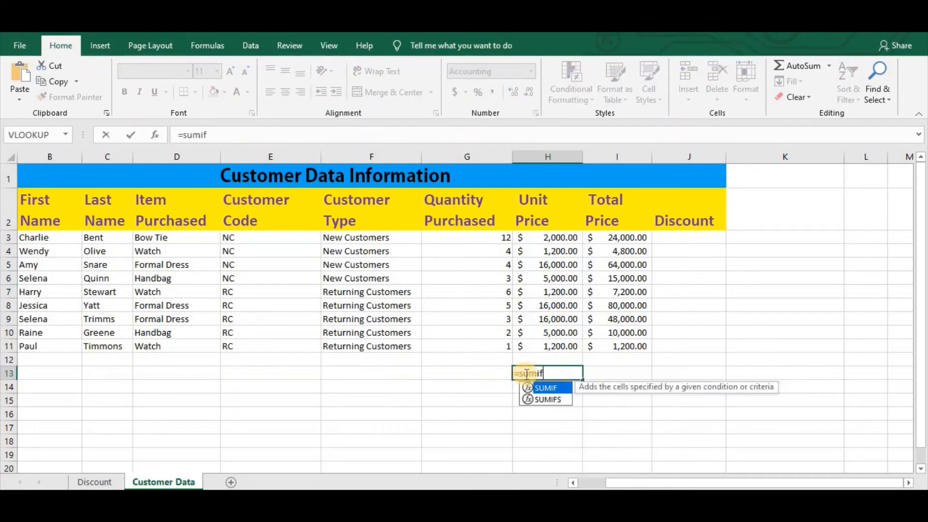
{"action": "type", "text": "s"}
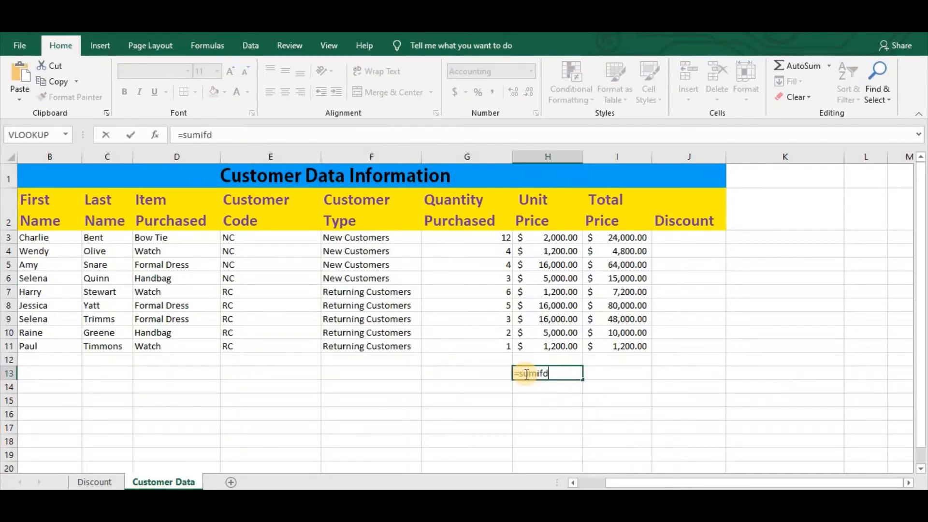
{"action": "type", "text": "("}
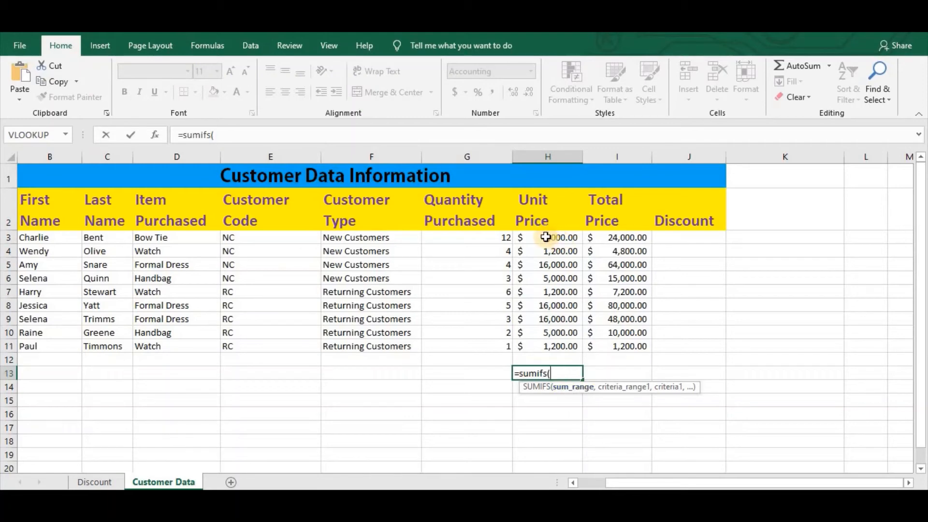
{"action": "left_click_drag", "start_coordinate": [545, 237], "coordinate": [546, 343]}
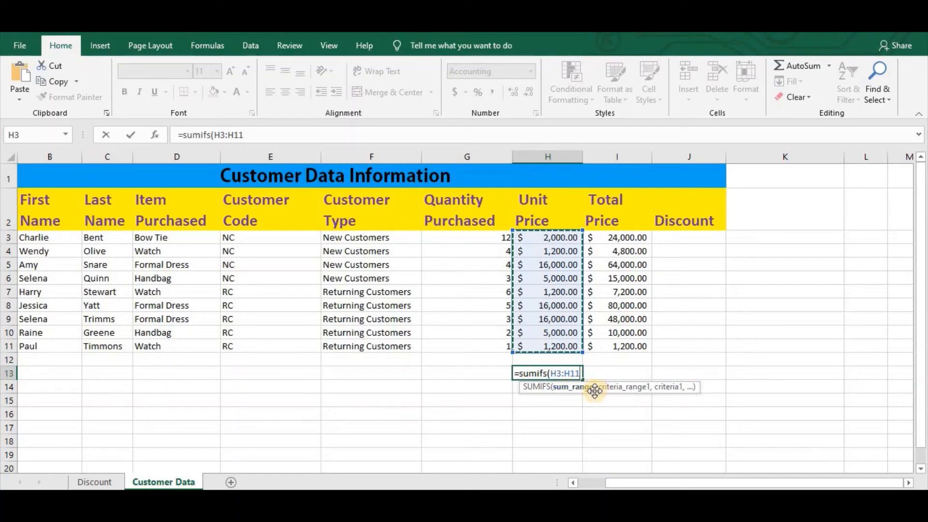
{"action": "type", "text": ","}
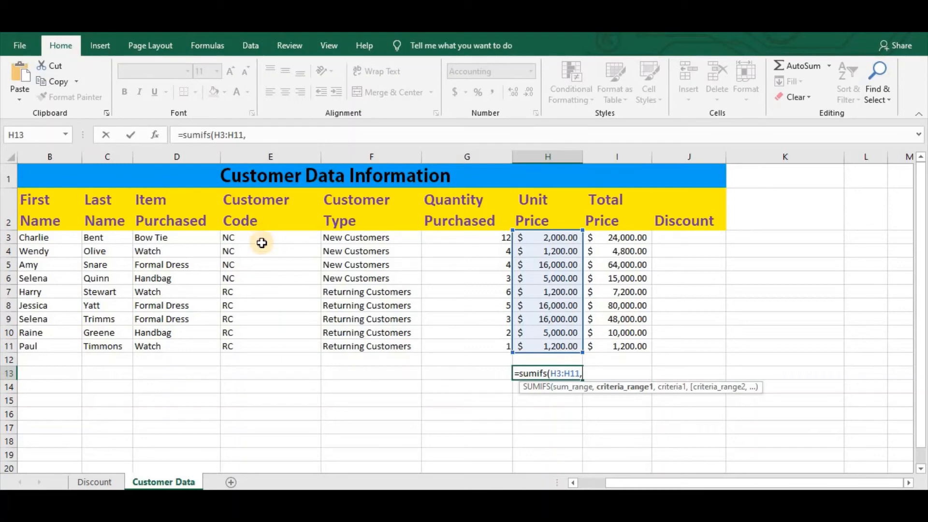
{"action": "left_click_drag", "start_coordinate": [259, 239], "coordinate": [255, 346]}
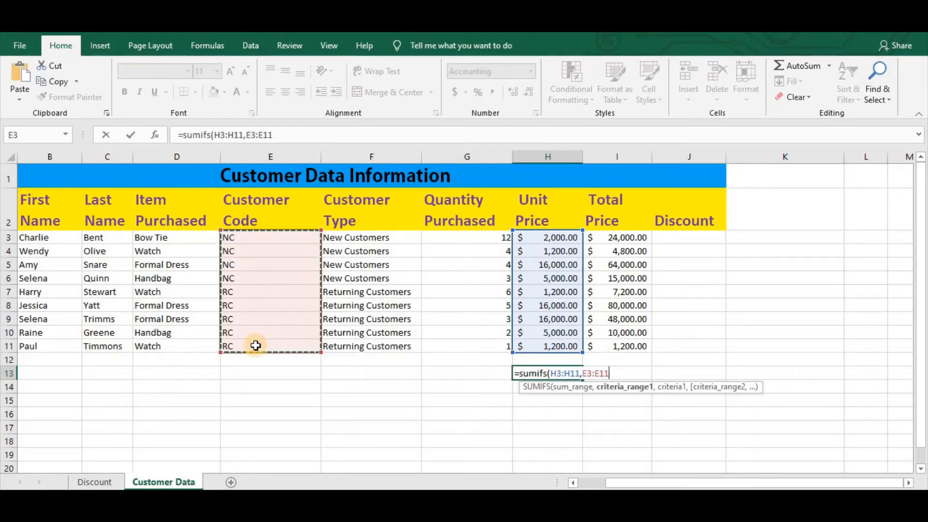
{"action": "type", "text": ","}
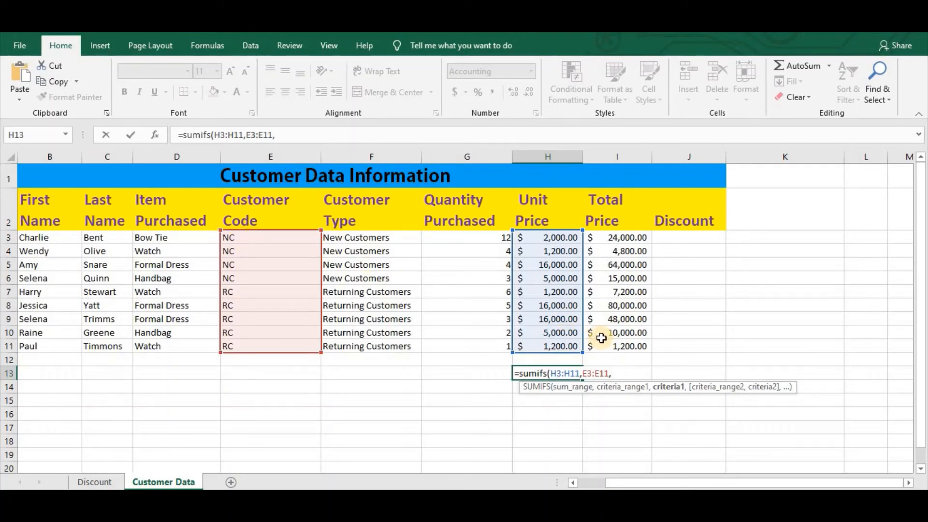
{"action": "type", "text": "NC\")"}
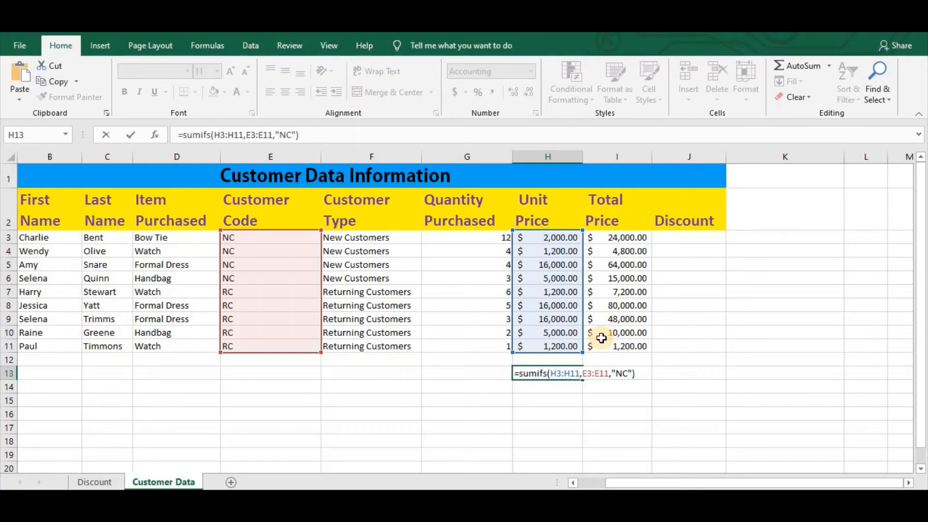
{"action": "key", "text": "Return"}
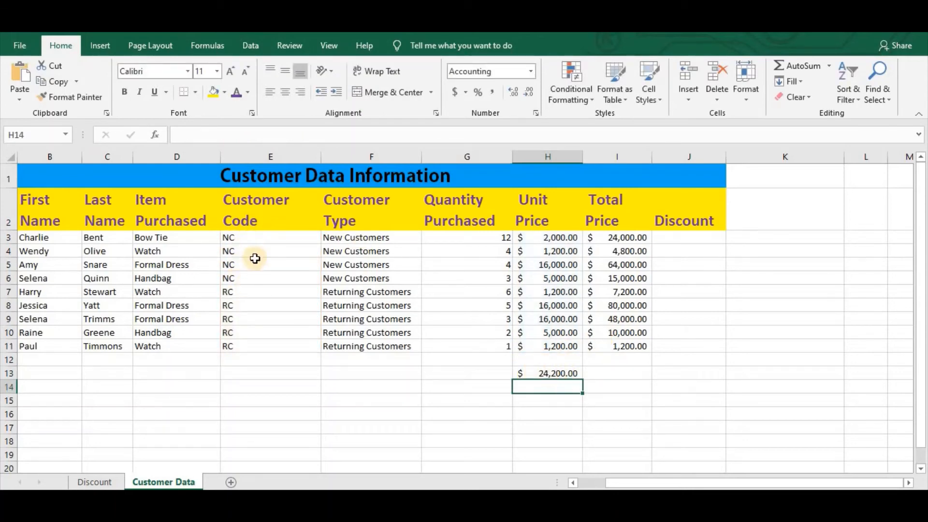
- Label cell G13 "Total Unit Price for NC" and autofit column G to the text
{"action": "left_click", "coordinate": [478, 371]}
{"action": "type", "text": "T"}
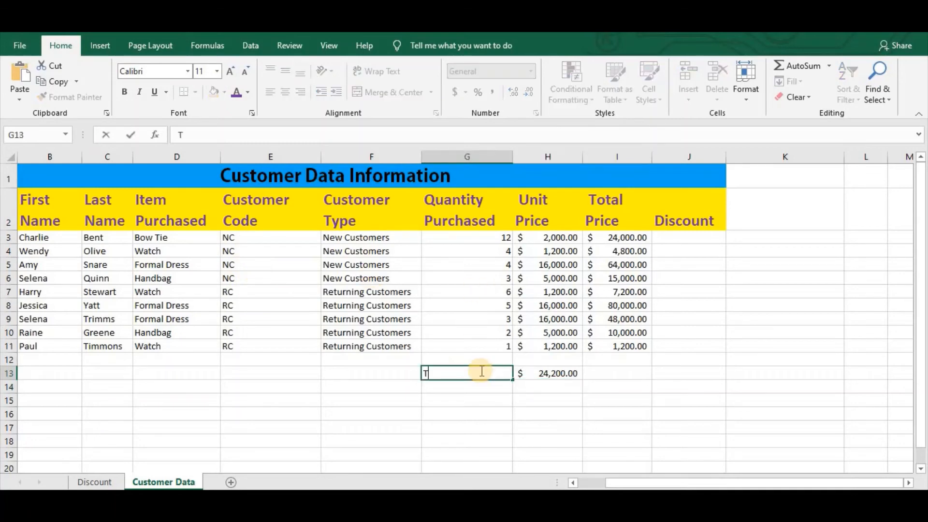
{"action": "type", "text": "otals for NC"}
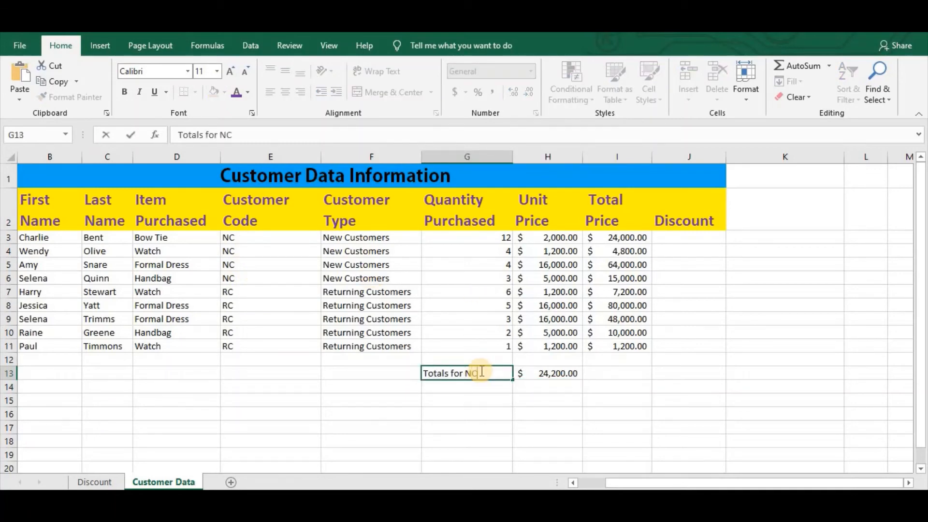
{"action": "left_click", "coordinate": [449, 371]}
{"action": "key", "text": "BackSpace"}
{"action": "key", "text": "BackSpace"}
{"action": "key", "text": "BackSpace"}
{"action": "key", "text": "BackSpace"}
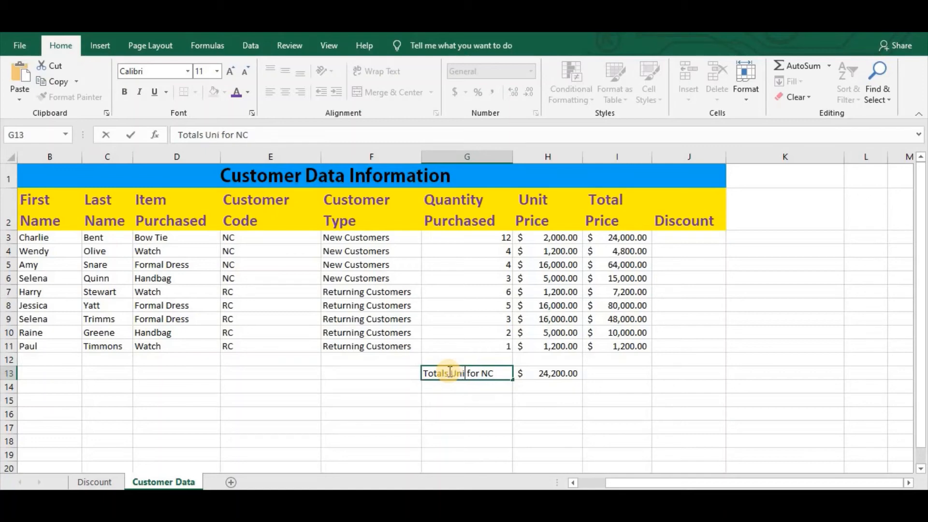
{"action": "type", "text": "Uni"}
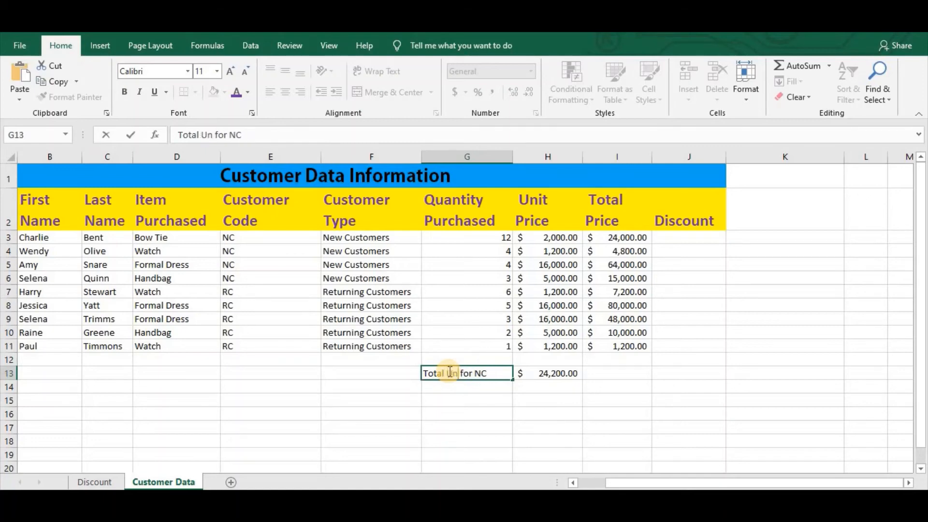
{"action": "type", "text": "t Price"}
{"action": "left_click", "coordinate": [513, 154]}
{"action": "double_click", "coordinate": [513, 154]}
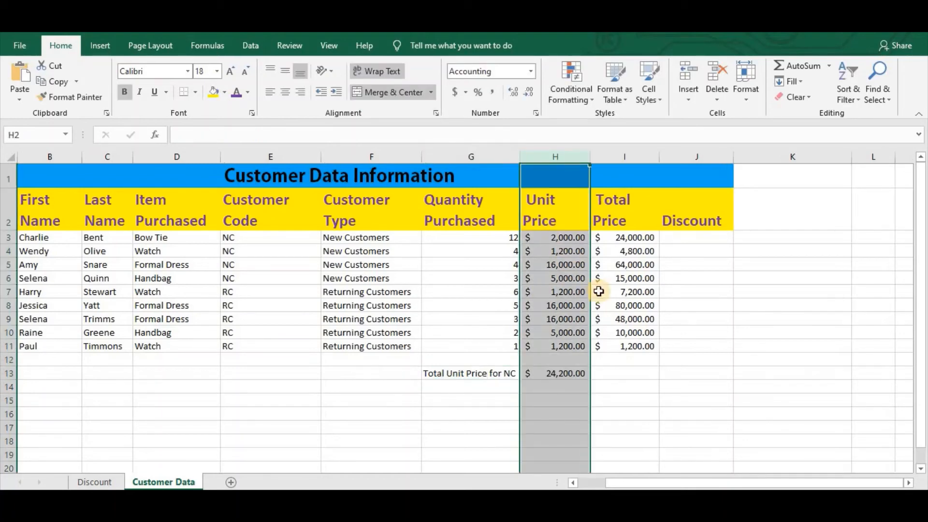
- Fill the label in G13 down to G14 and change the copy to "Total Unit Price for RC"
{"action": "left_click", "coordinate": [552, 387]}
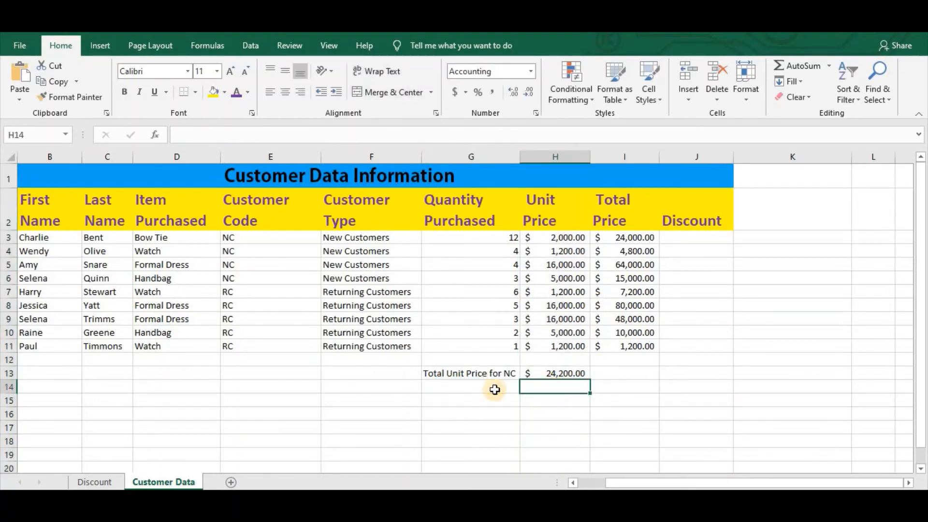
{"action": "left_click", "coordinate": [493, 370]}
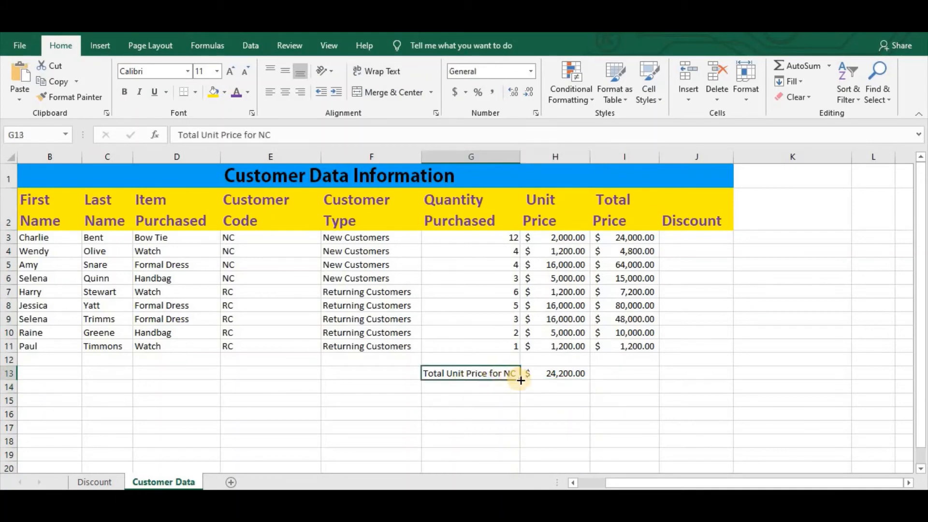
{"action": "left_click_drag", "start_coordinate": [521, 381], "coordinate": [521, 392]}
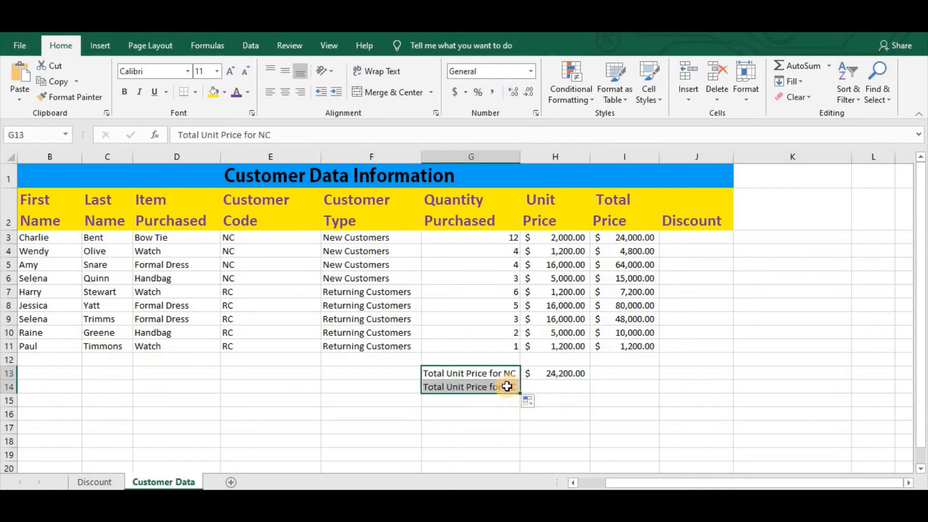
{"action": "double_click", "coordinate": [508, 387]}
{"action": "key", "text": "BackSpace"}
{"action": "type", "text": "R"}
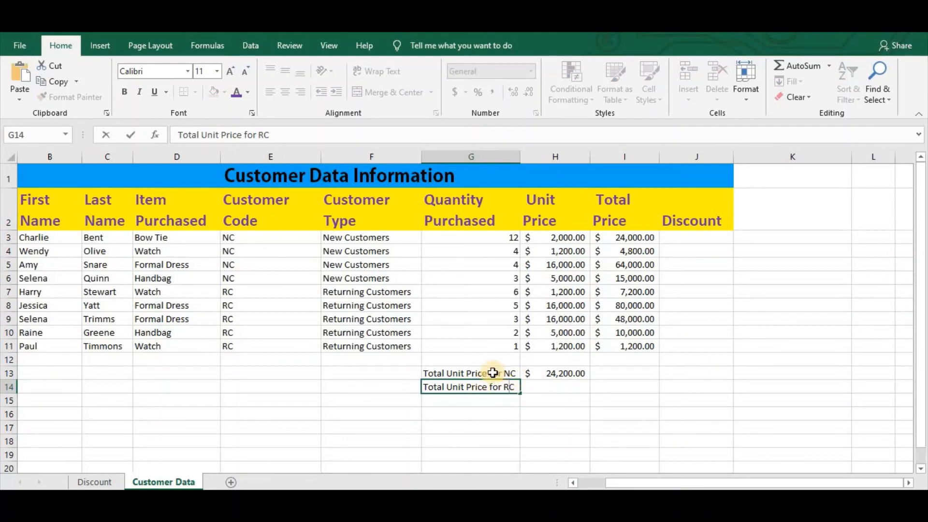
- Enter the formula =SUMIFS(H3:H11,E3:E11,"RC") in cell H14 to total the unit prices of returning customers
{"action": "left_click", "coordinate": [537, 387]}
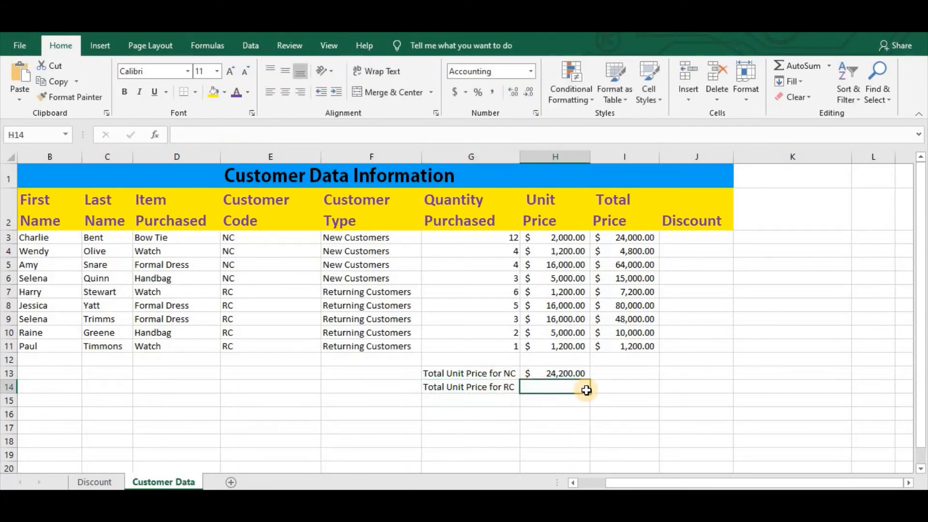
{"action": "type", "text": "=sumifs("}
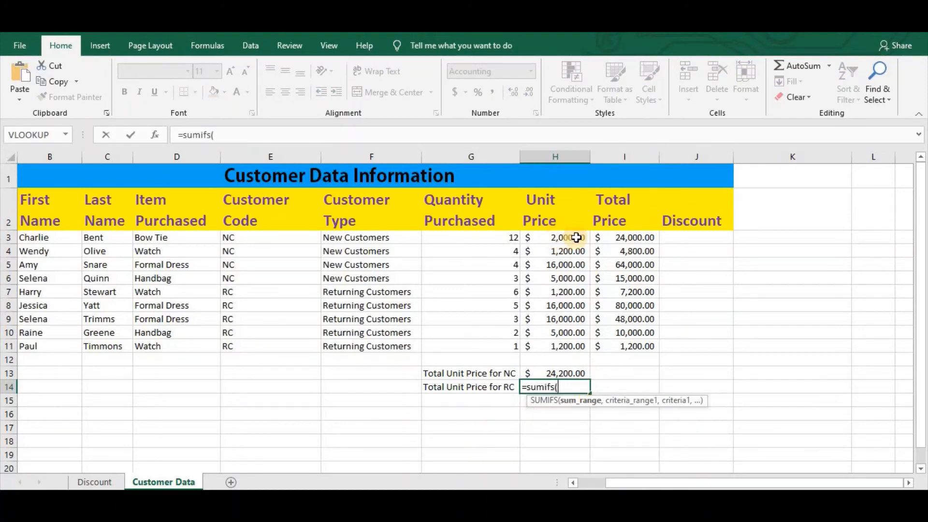
{"action": "left_click_drag", "start_coordinate": [548, 236], "coordinate": [550, 347]}
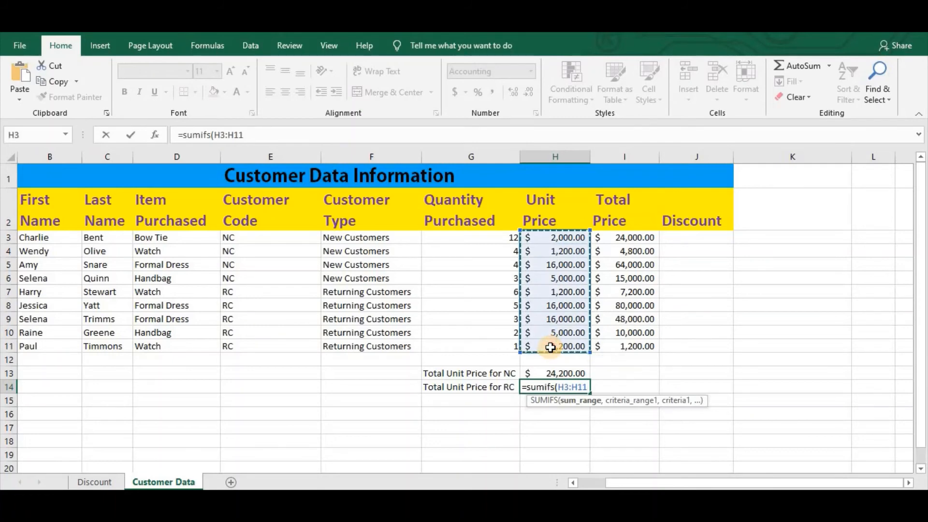
{"action": "type", "text": ","}
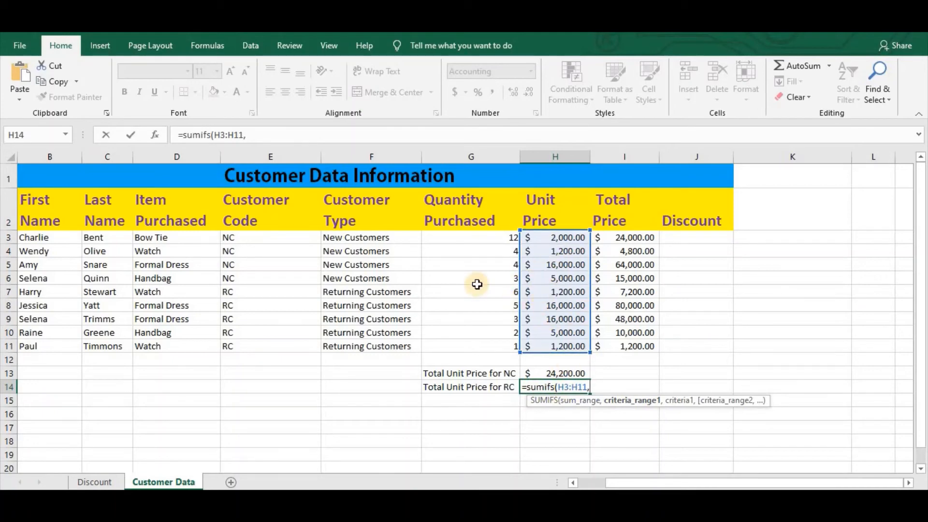
{"action": "left_click_drag", "start_coordinate": [247, 238], "coordinate": [244, 346]}
{"action": "type", "text": ","}
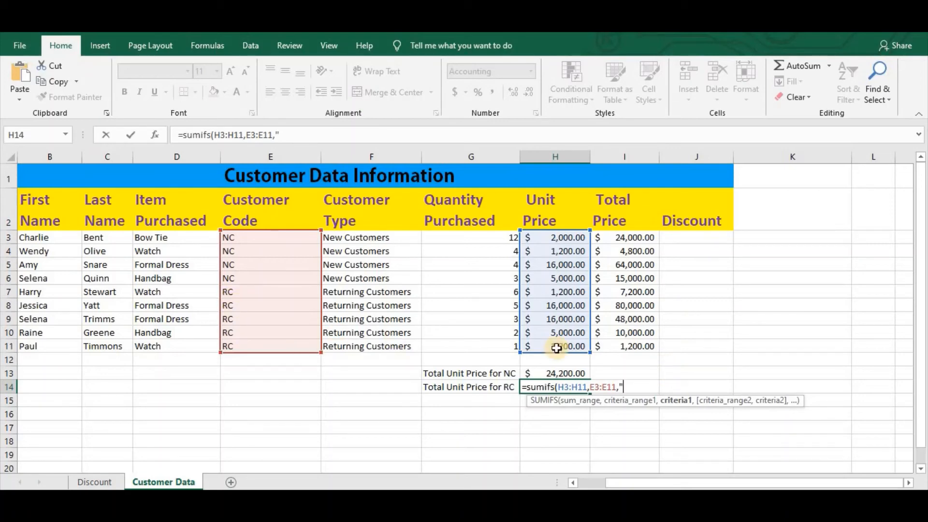
{"action": "type", "text": "\"RC\")"}
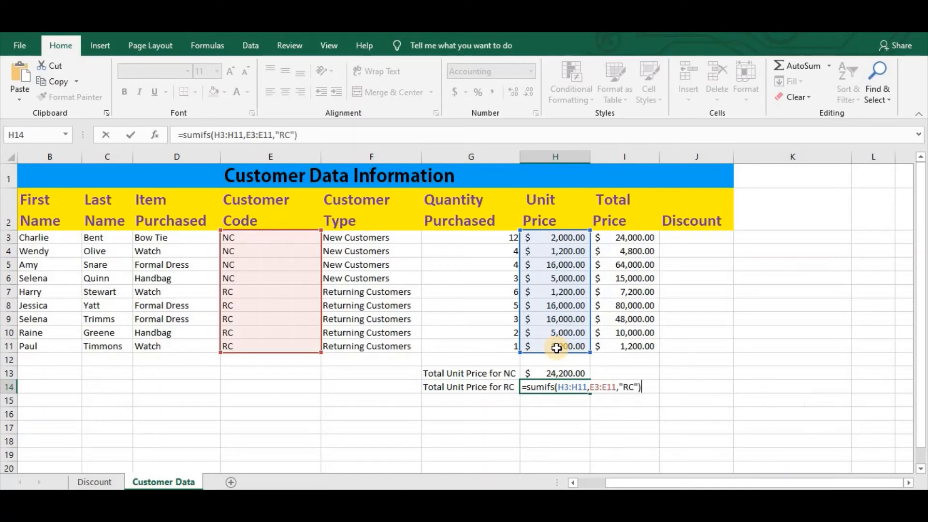
{"action": "key", "text": "Return"}
{"action": "left_click", "coordinate": [563, 385]}
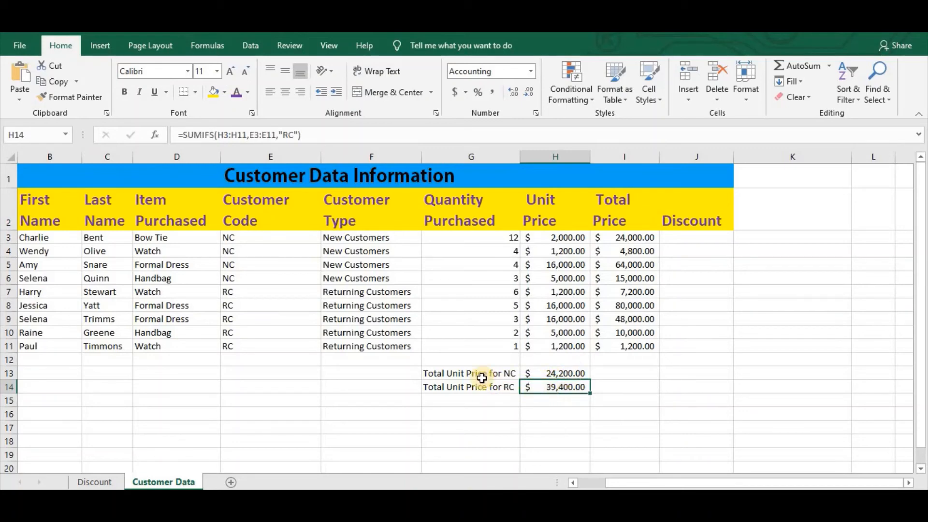
- Move the two unit price totals and their labels from G13:H14 to the range starting at G17
{"action": "left_click_drag", "start_coordinate": [430, 369], "coordinate": [557, 385]}
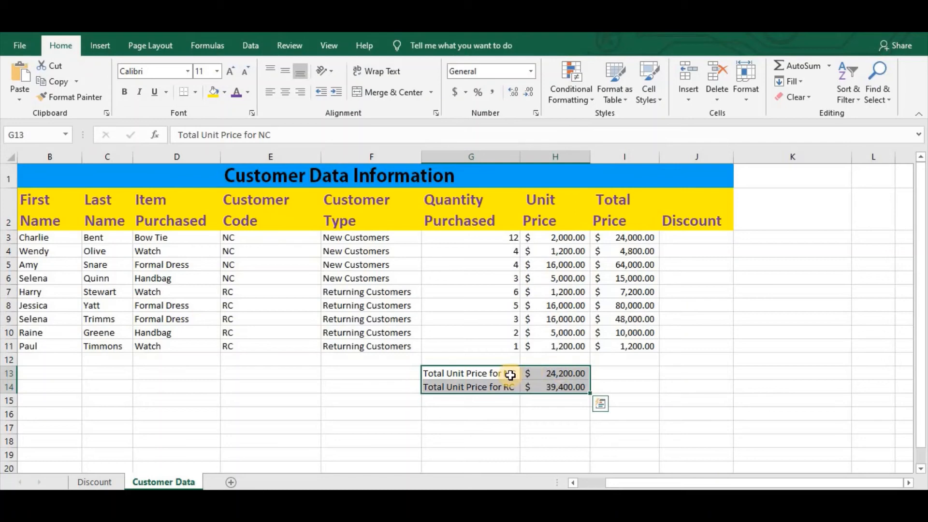
{"action": "key", "text": "ctrl+q"}
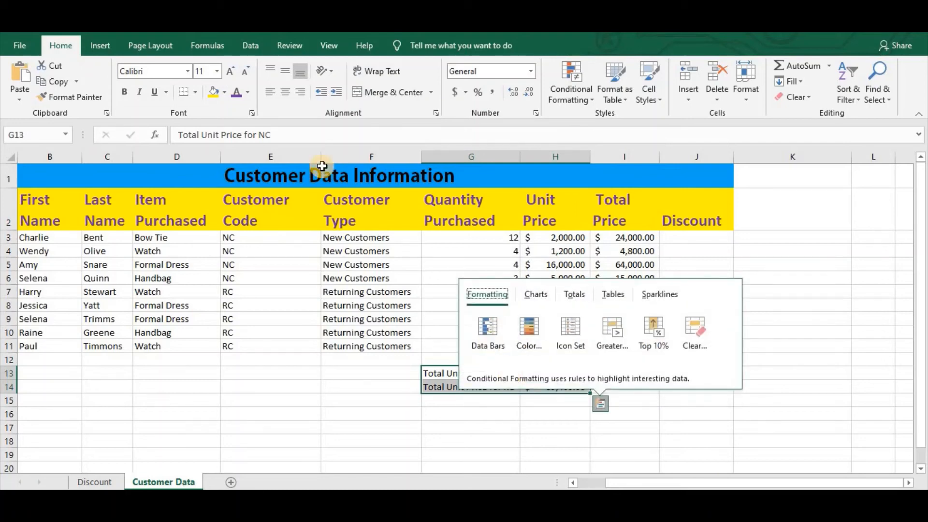
{"action": "left_click", "coordinate": [50, 62]}
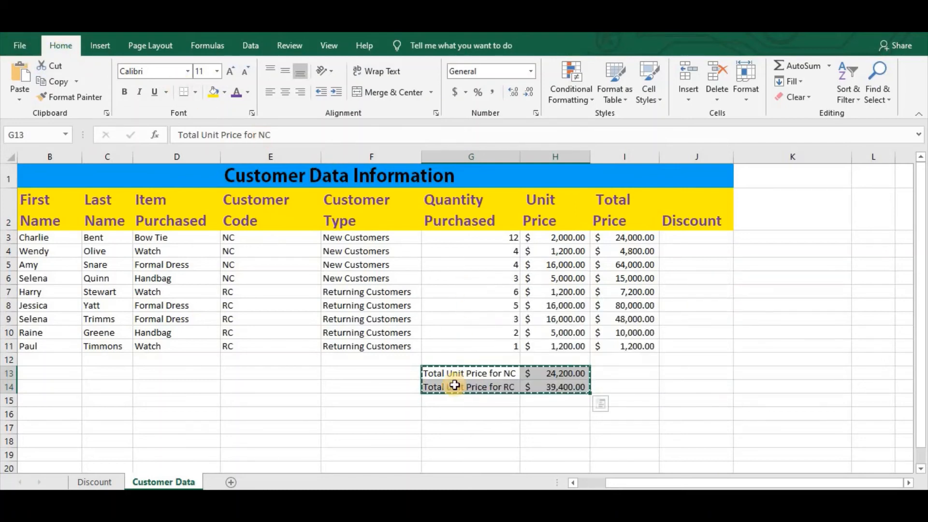
{"action": "left_click", "coordinate": [451, 423]}
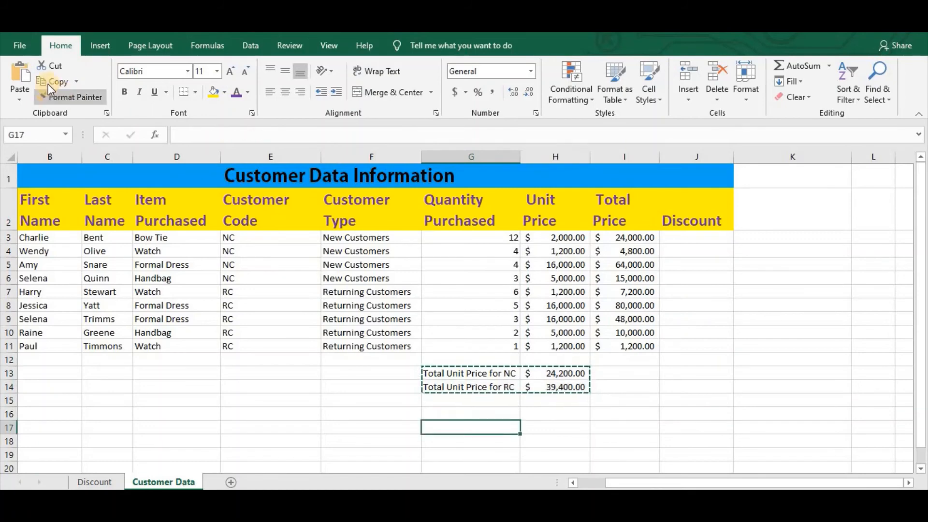
{"action": "left_click", "coordinate": [22, 70]}
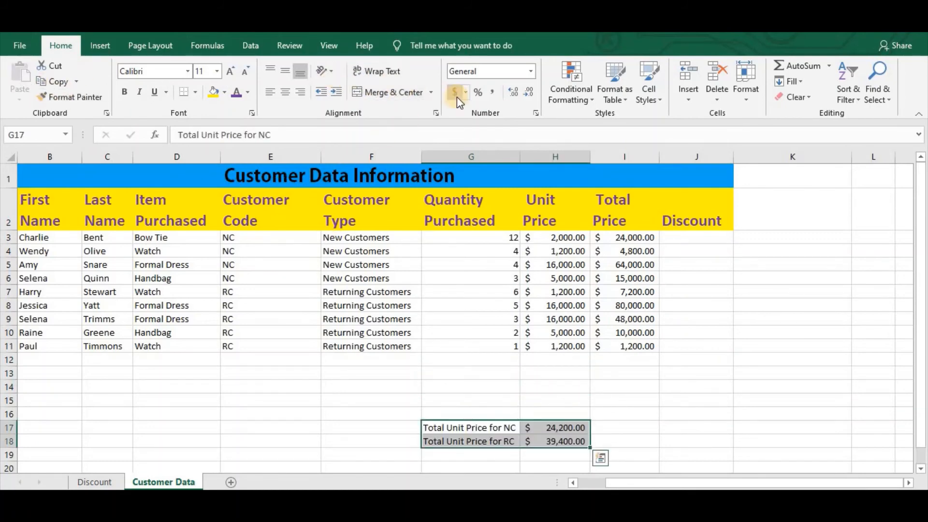
- Apply All Borders and an orange fill to the totals block G17:H18
{"action": "left_click", "coordinate": [194, 91]}
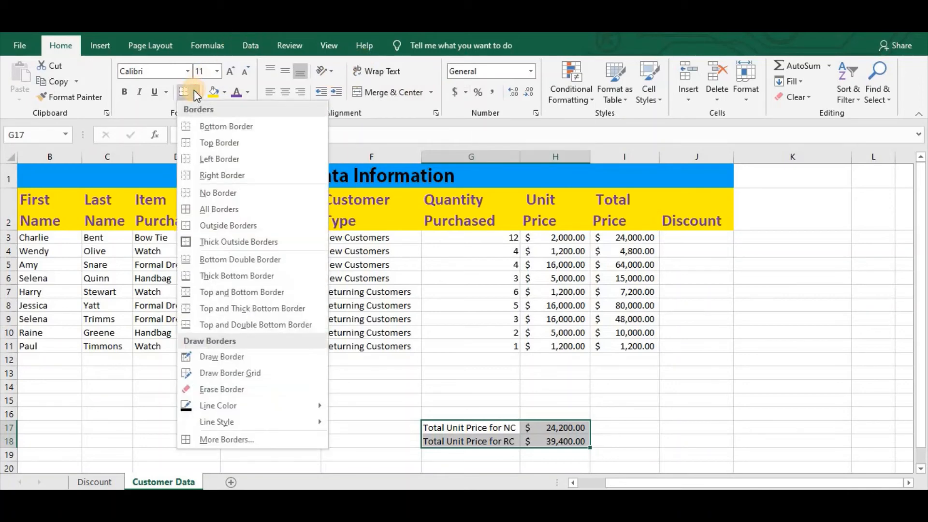
{"action": "left_click", "coordinate": [219, 243]}
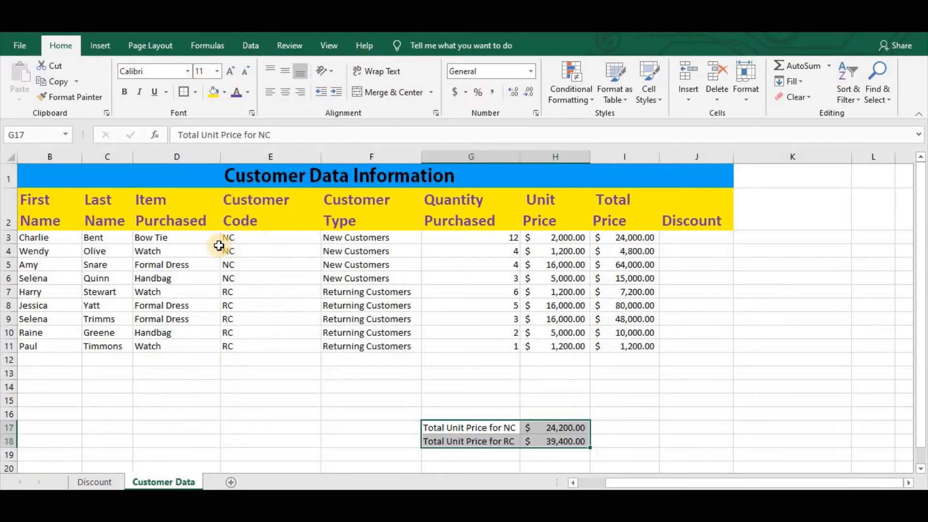
{"action": "left_click", "coordinate": [194, 93]}
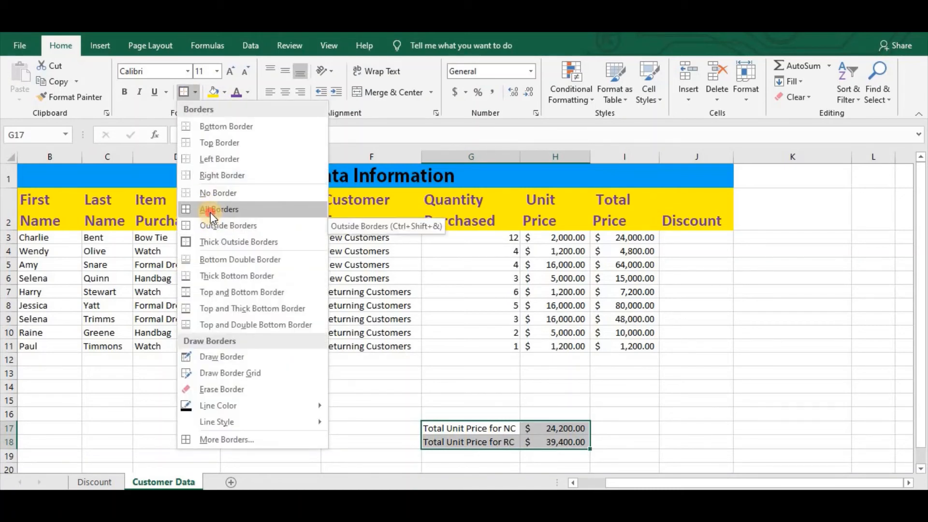
{"action": "left_click", "coordinate": [211, 226]}
{"action": "left_click", "coordinate": [224, 92]}
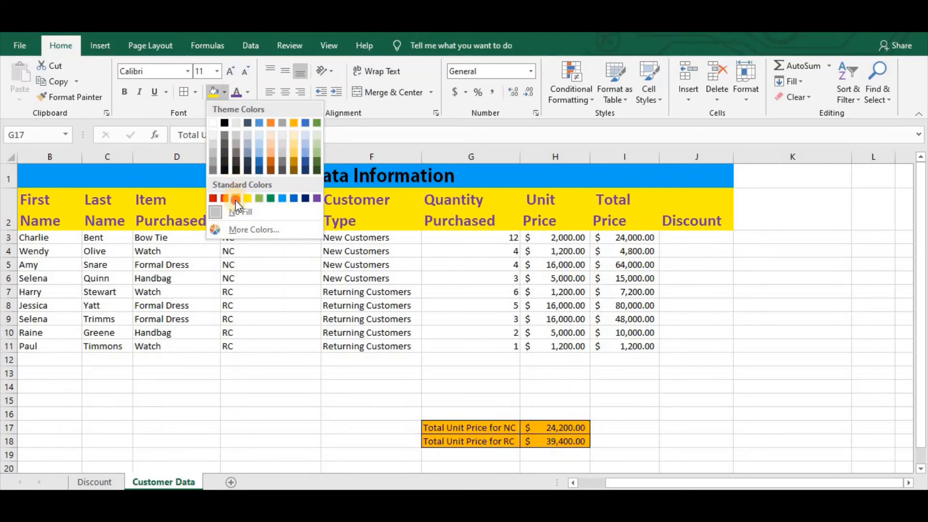
{"action": "left_click", "coordinate": [236, 199]}
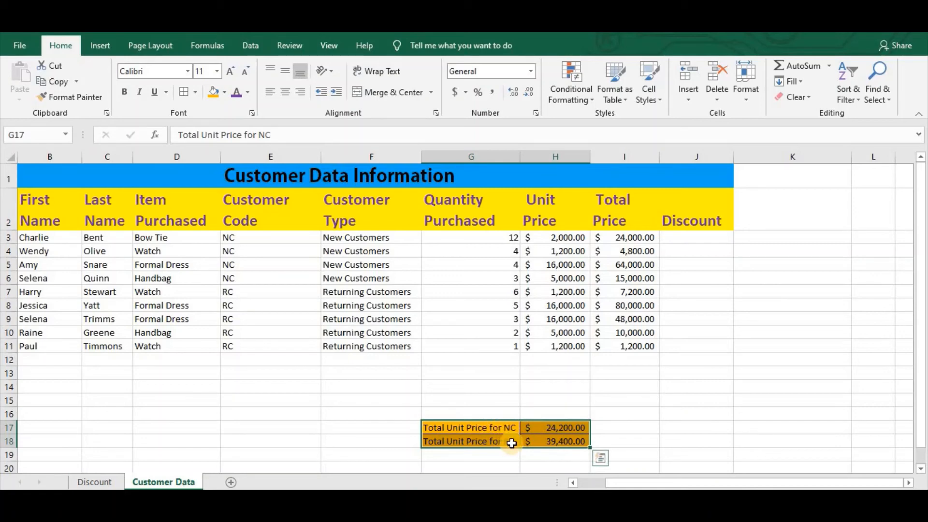
{"action": "left_click", "coordinate": [716, 403]}
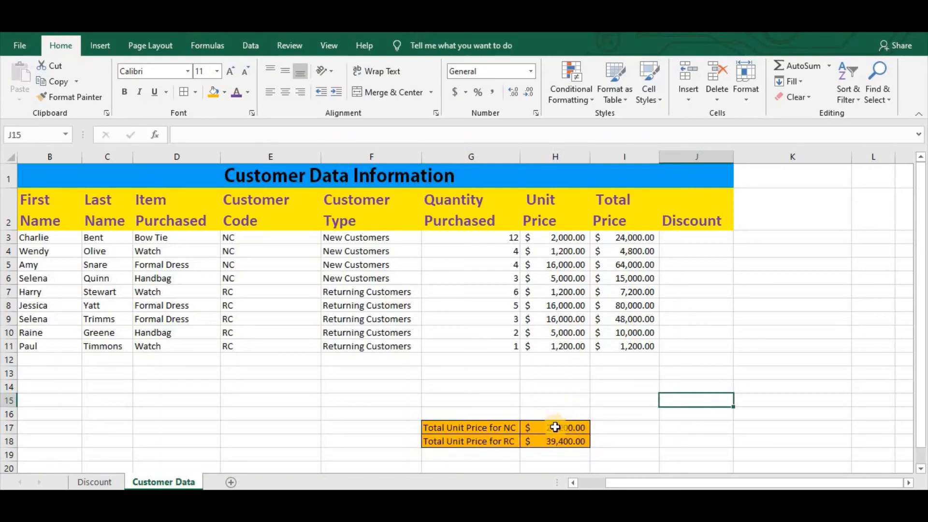
- Inspect the SUMIFS formula behind the new customers' unit price total in H17
{"action": "left_click", "coordinate": [555, 427]}
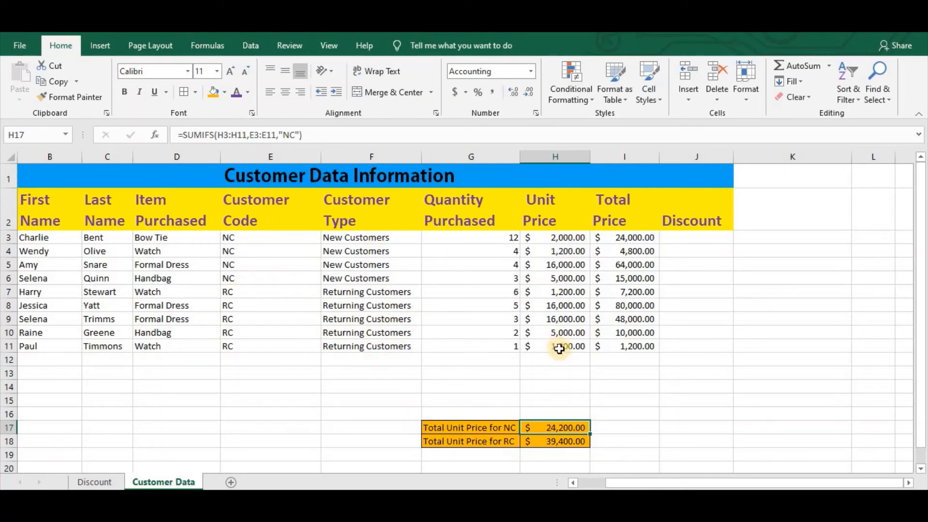
{"action": "left_click_drag", "start_coordinate": [920, 213], "coordinate": [923, 230]}
{"action": "left_click_drag", "start_coordinate": [924, 278], "coordinate": [924, 246]}
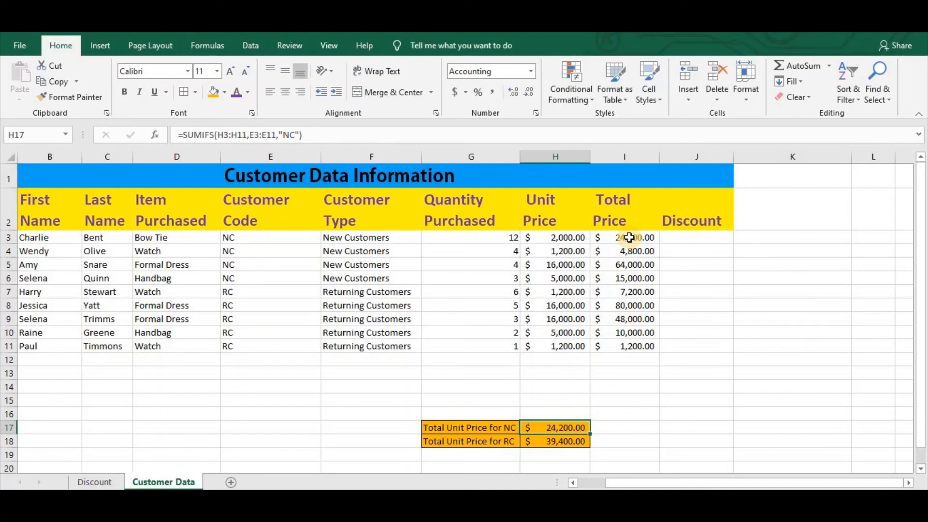
- Define the name TotalPrice for the Total Price values in I3:I11
{"action": "left_click_drag", "start_coordinate": [625, 235], "coordinate": [626, 346]}
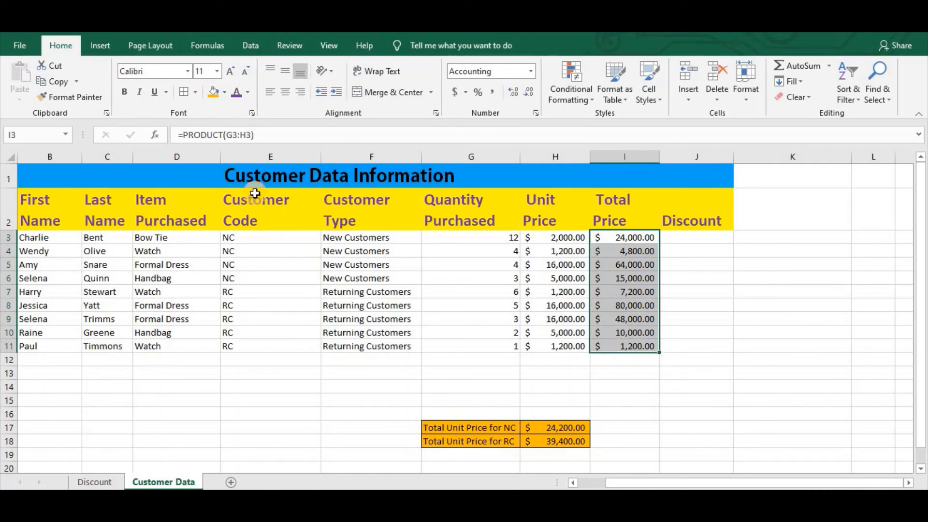
{"action": "left_click", "coordinate": [19, 135]}
{"action": "key", "text": "BackSpace"}
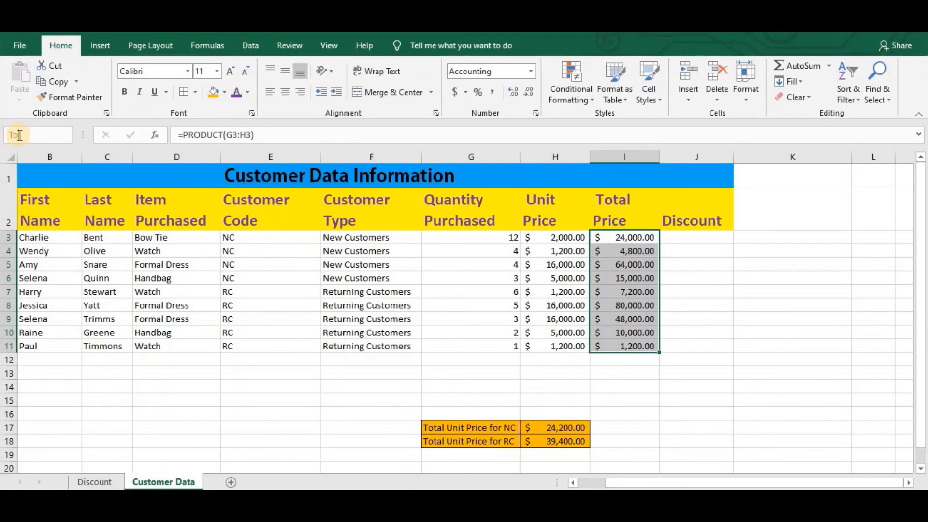
{"action": "type", "text": "TotalPrice"}
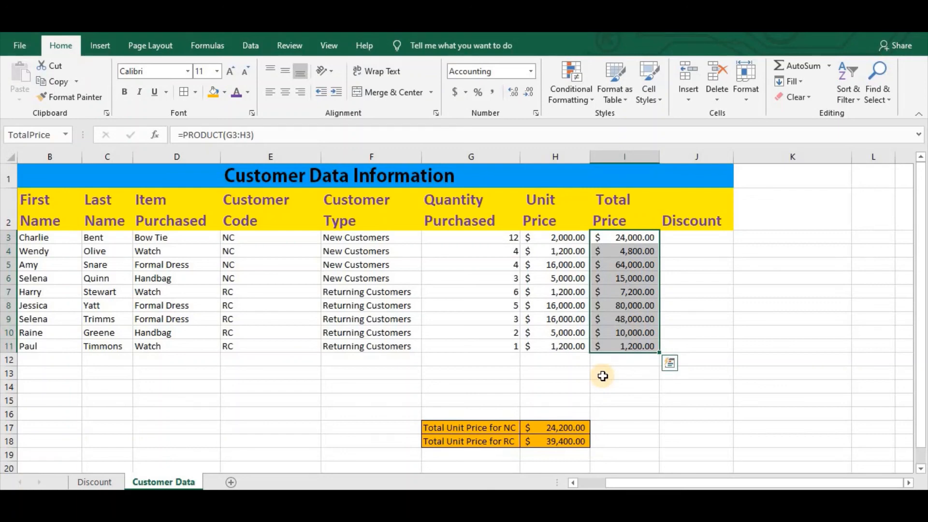
- Enter the formula =SUM(TotalPrice) in cell I13 using the named range
{"action": "left_click", "coordinate": [603, 376]}
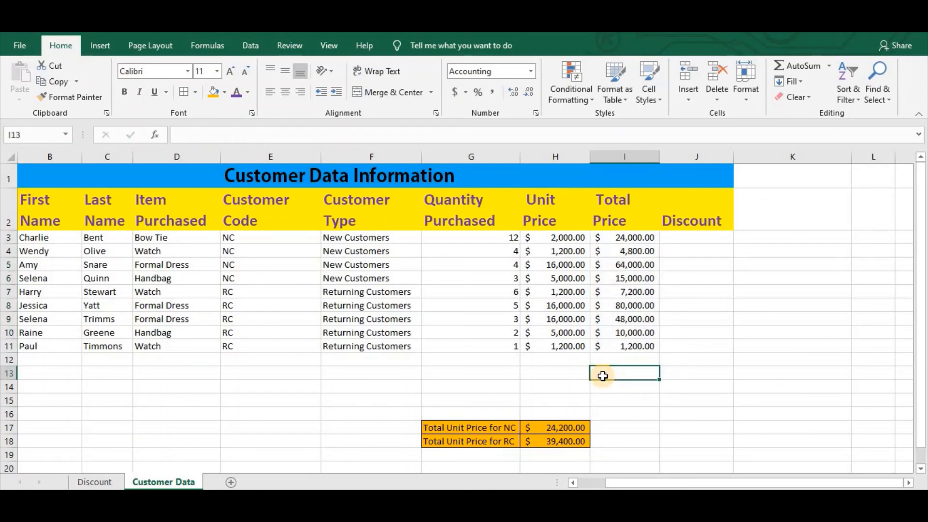
{"action": "type", "text": "=sum"}
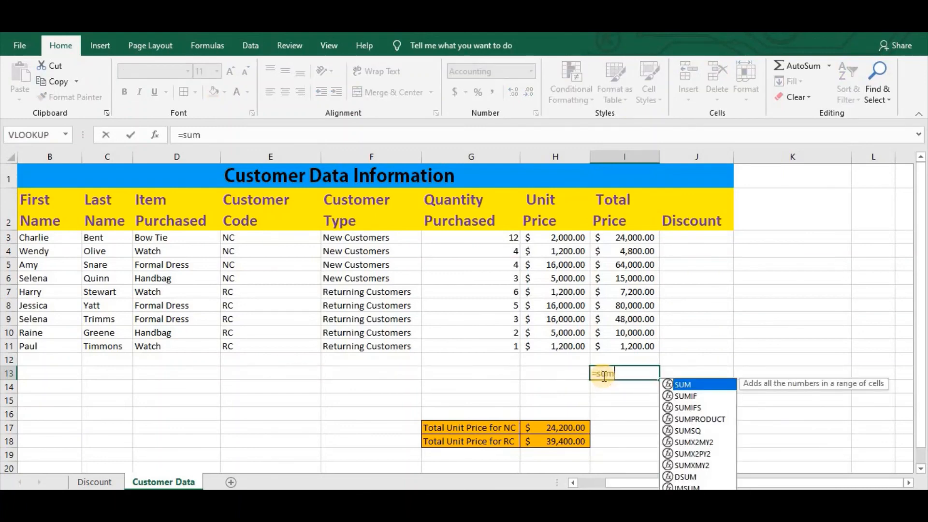
{"action": "type", "text": "("}
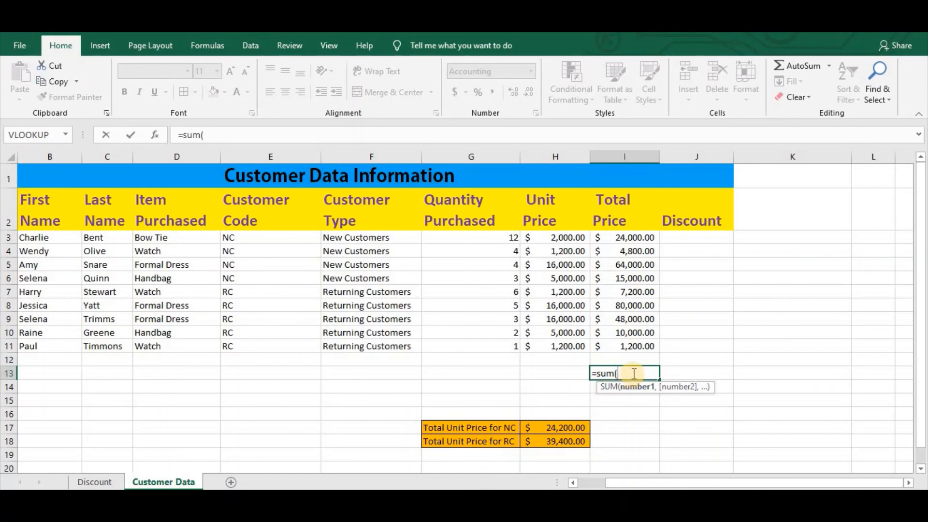
{"action": "type", "text": "tot"}
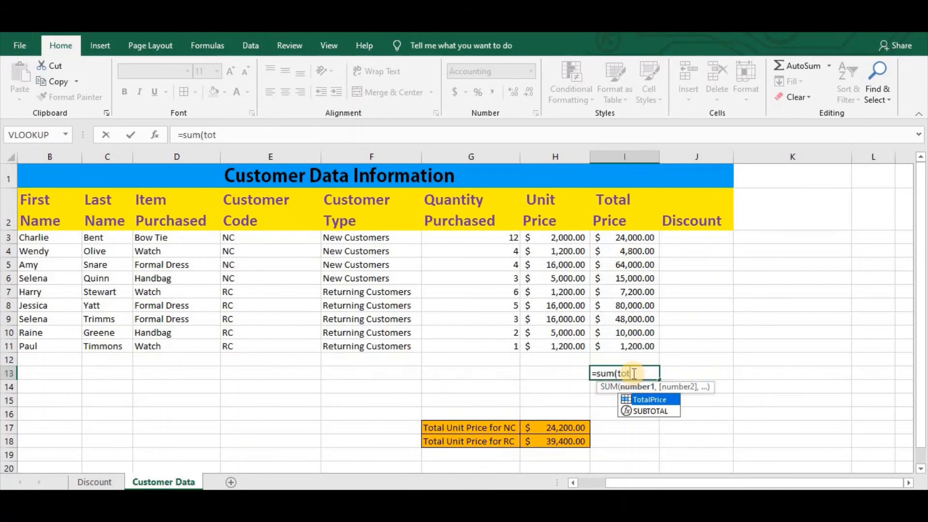
{"action": "double_click", "coordinate": [651, 401]}
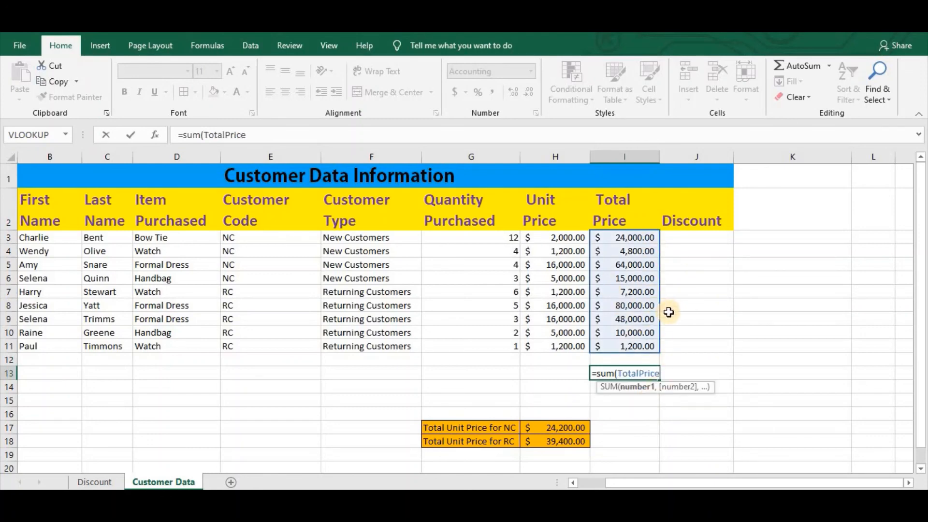
{"action": "type", "text": ")"}
{"action": "key", "text": "Return"}
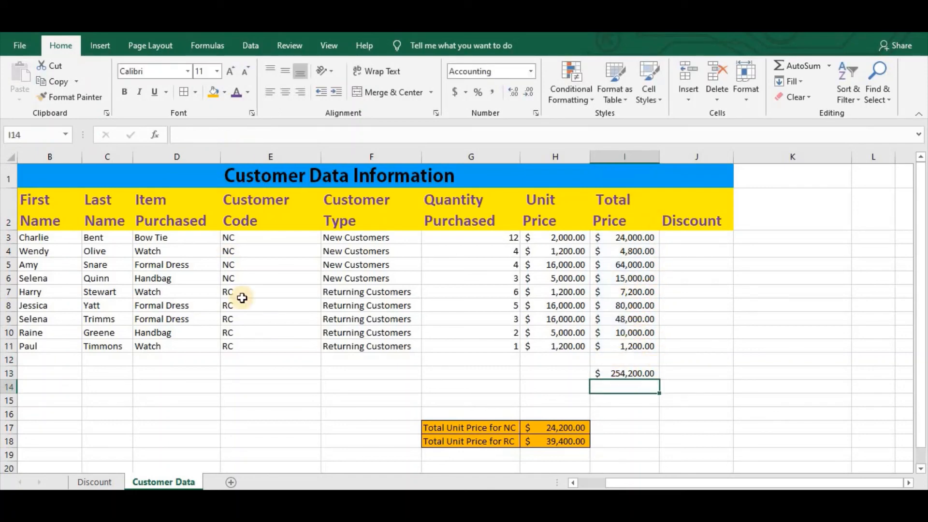
- Label the total in cell H13 as "Overall Total Price" and auto-fit column H to its contents
{"action": "left_click", "coordinate": [552, 375]}
{"action": "type", "text": "Overall Total"}
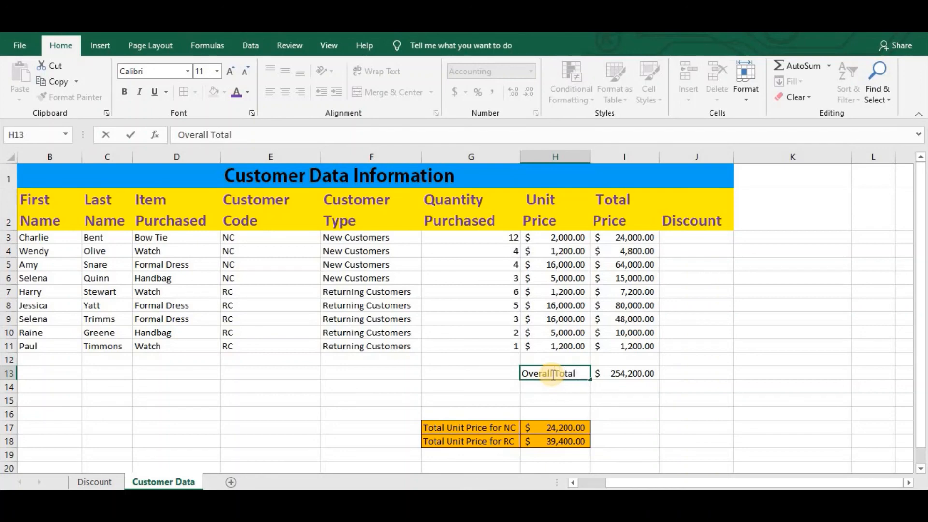
{"action": "type", "text": " Price"}
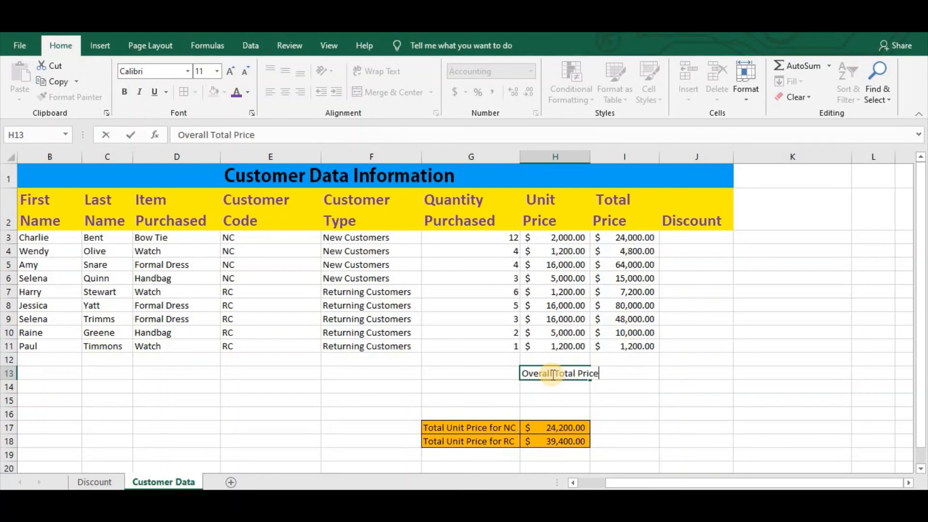
{"action": "left_click", "coordinate": [700, 400]}
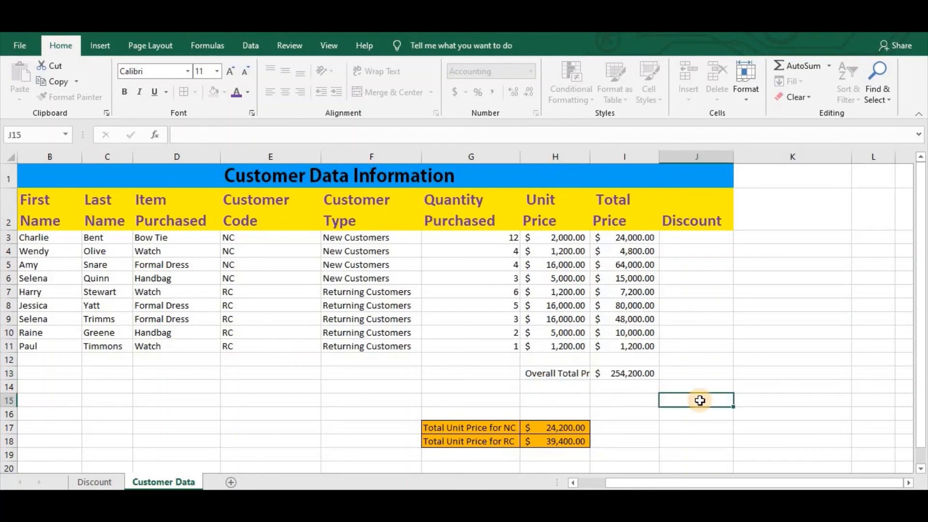
{"action": "double_click", "coordinate": [589, 156]}
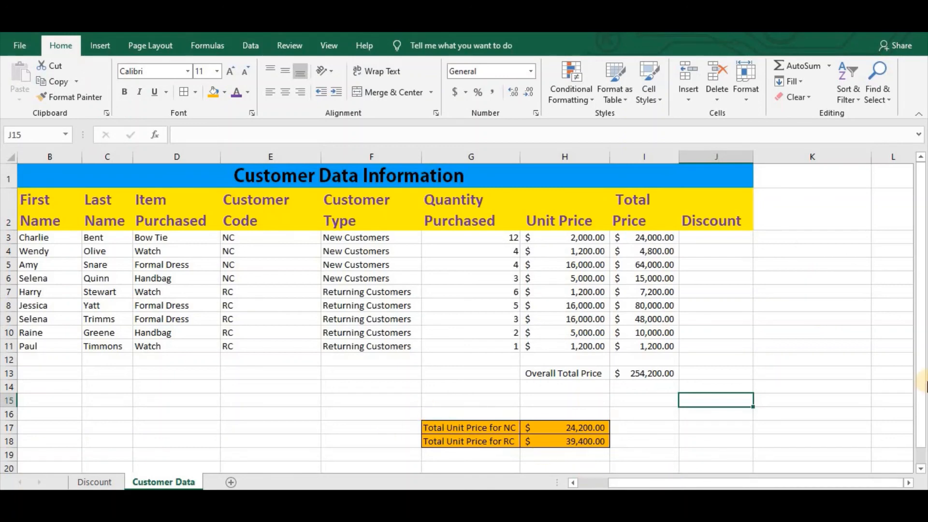
- Move the overall total label and value from H13:I13 to G22:H22 and give them an orange fill
{"action": "scroll", "coordinate": [918, 461], "scroll_direction": "down", "scroll_amount": 2}
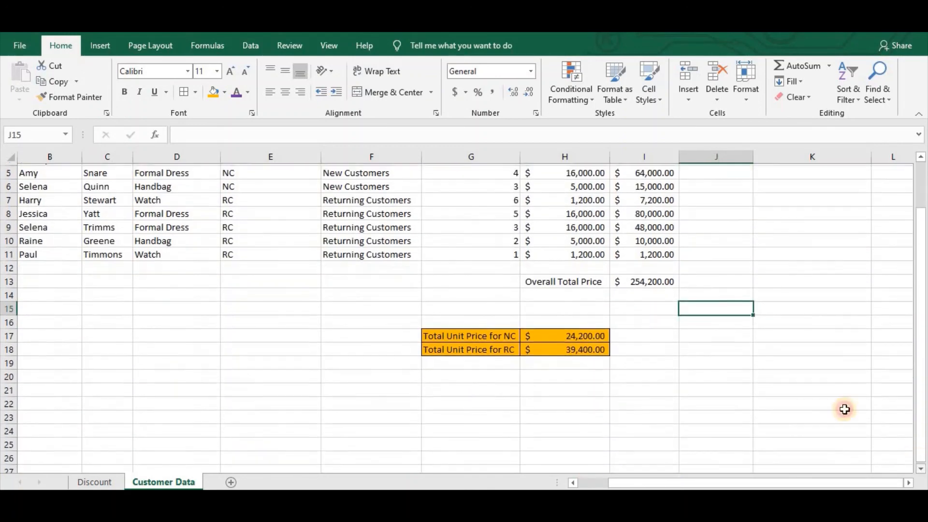
{"action": "left_click_drag", "start_coordinate": [530, 265], "coordinate": [658, 265]}
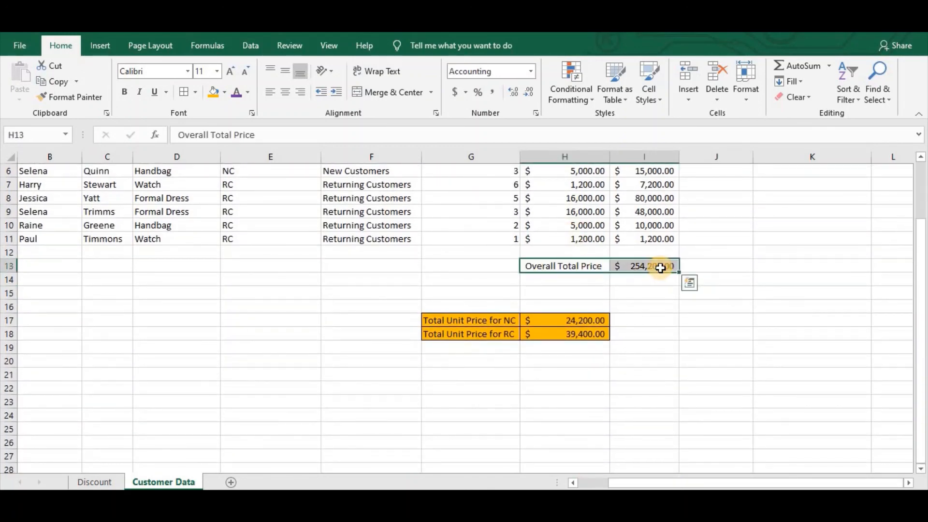
{"action": "left_click", "coordinate": [657, 309]}
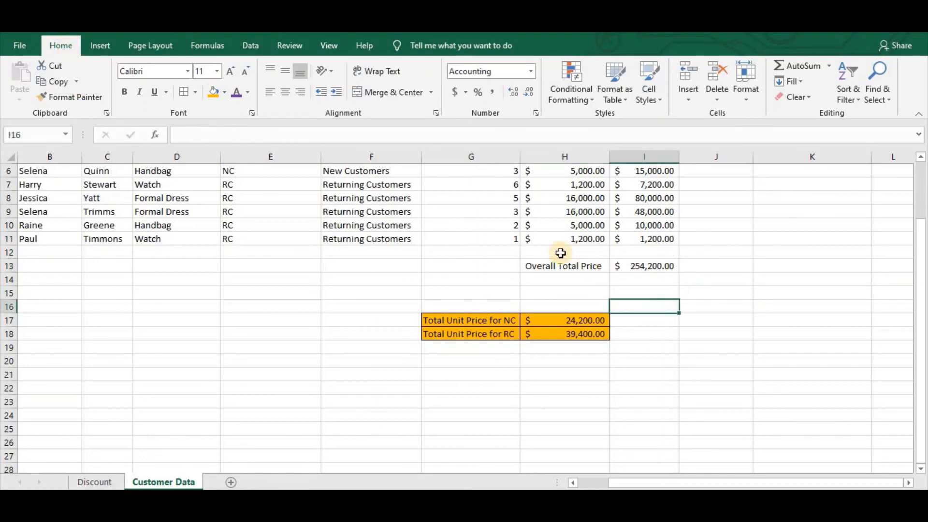
{"action": "left_click_drag", "start_coordinate": [546, 261], "coordinate": [638, 265]}
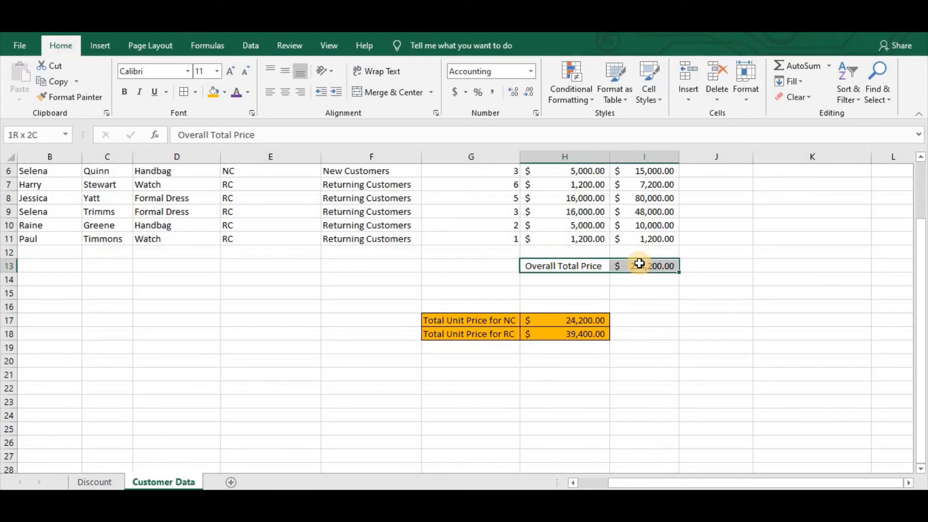
{"action": "left_click", "coordinate": [747, 249]}
{"action": "left_click_drag", "start_coordinate": [559, 261], "coordinate": [642, 263]}
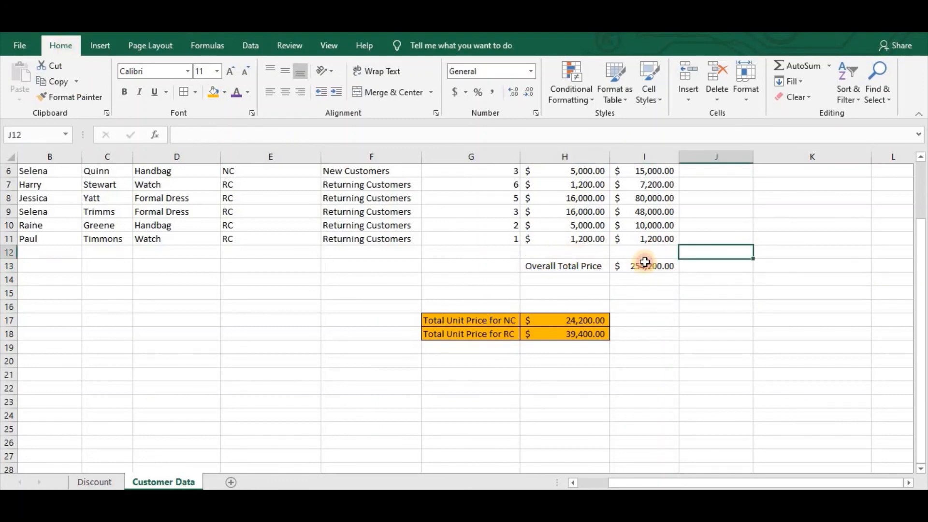
{"action": "left_click", "coordinate": [51, 65]}
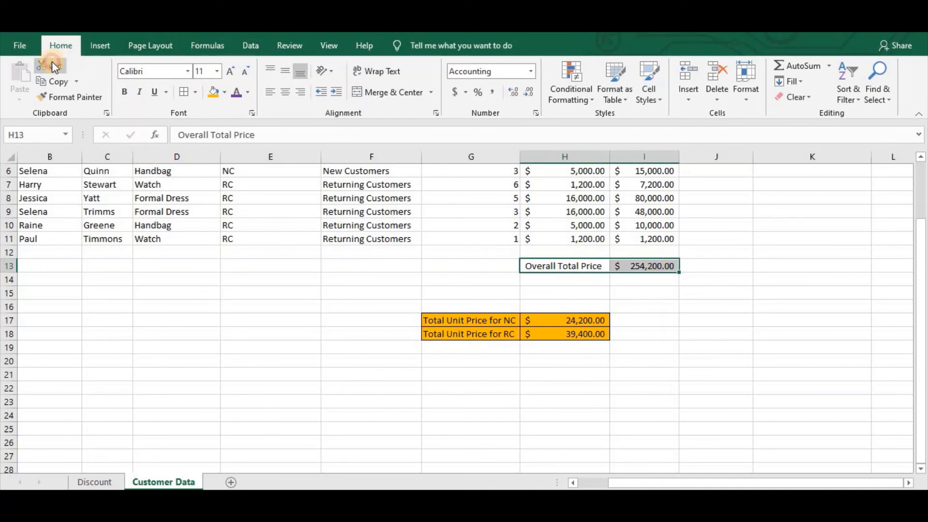
{"action": "left_click", "coordinate": [437, 387]}
{"action": "left_click", "coordinate": [18, 75]}
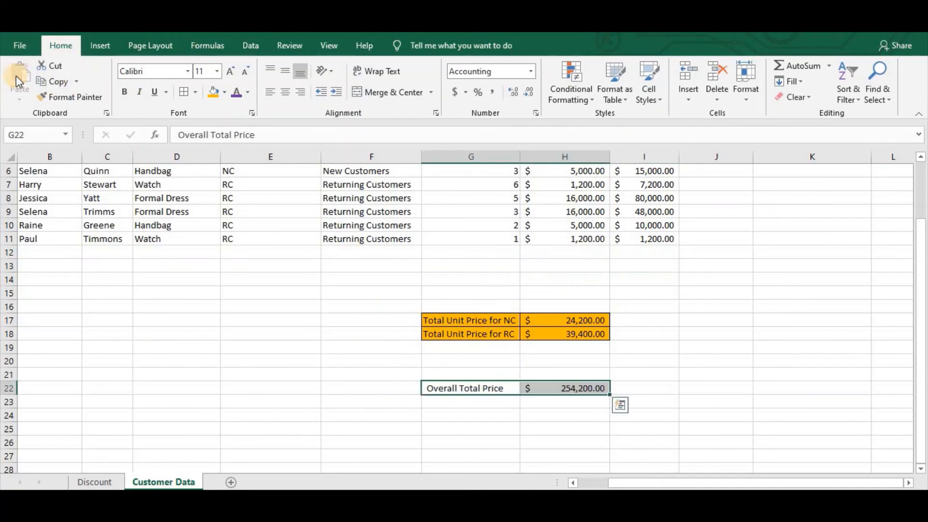
{"action": "left_click", "coordinate": [217, 92]}
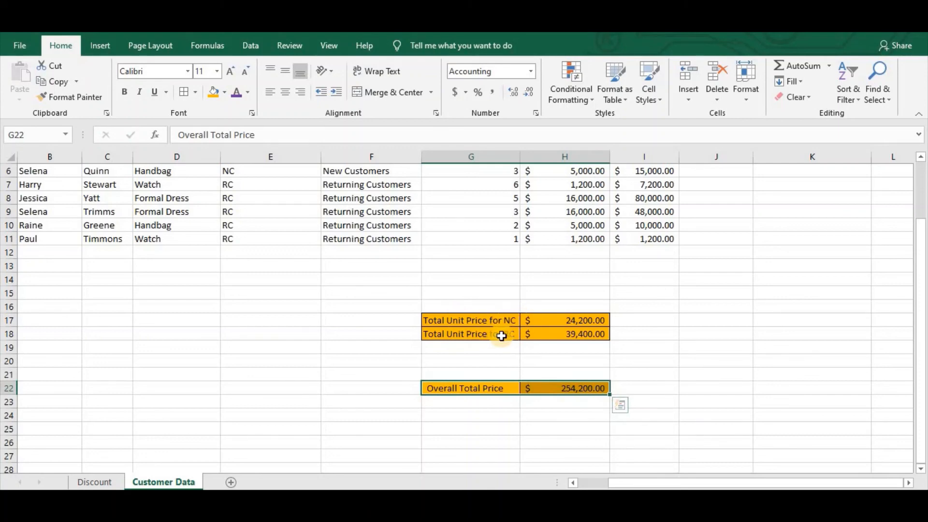
{"action": "left_click_drag", "start_coordinate": [922, 293], "coordinate": [922, 218]}
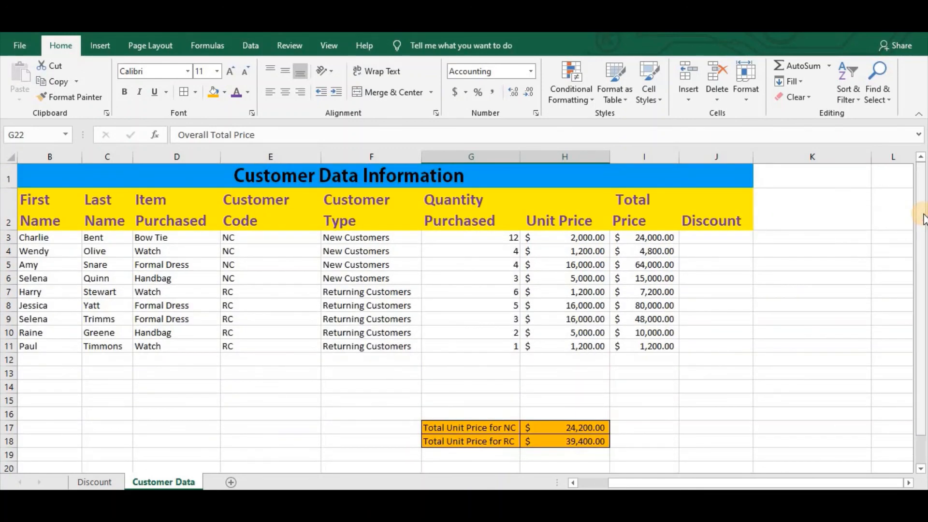